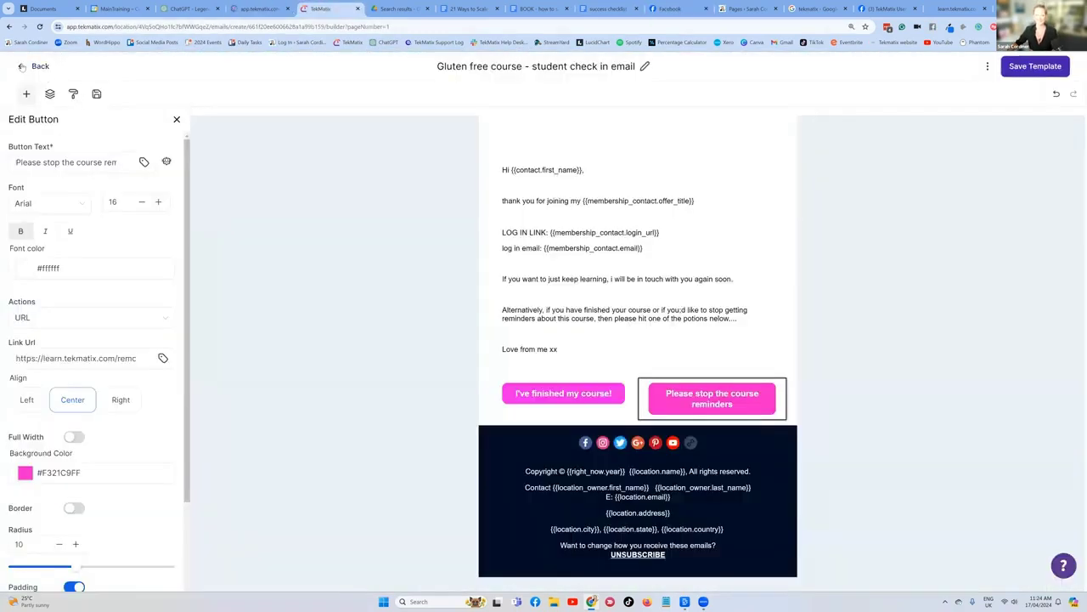
- Leave the email template editor and create a new automated workflow from scratch
{"action": "left_click", "coordinate": [20, 68]}
{"action": "left_click", "coordinate": [53, 329]}
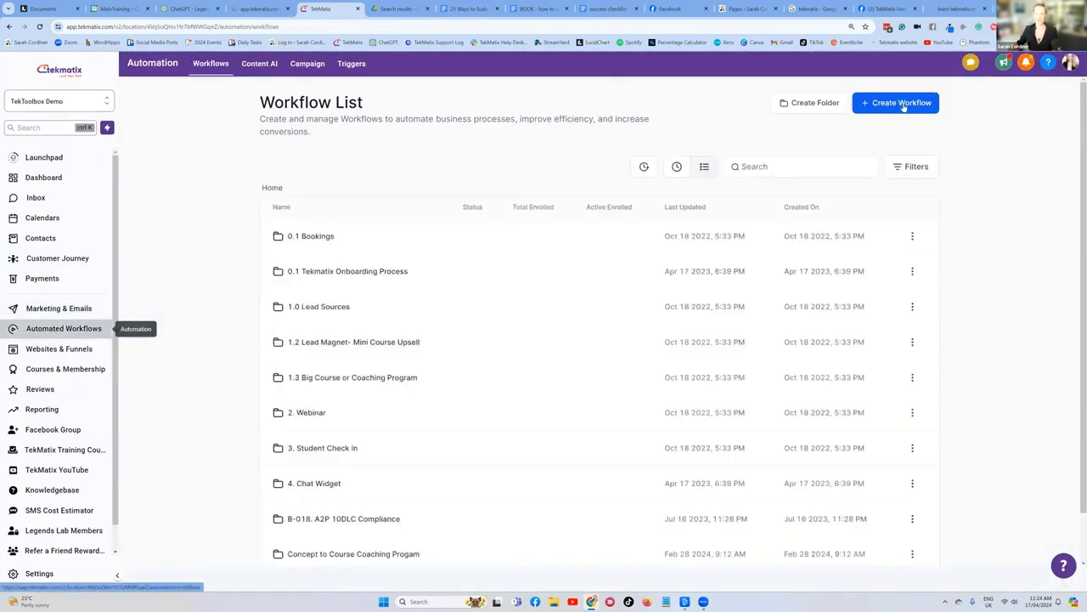
{"action": "left_click", "coordinate": [901, 103]}
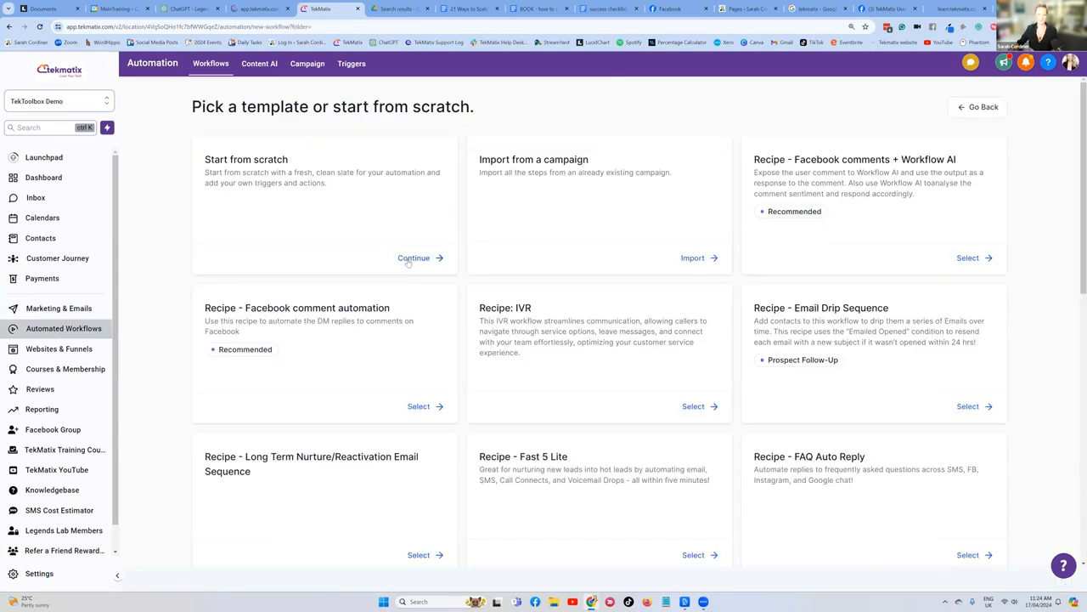
{"action": "left_click", "coordinate": [414, 258]}
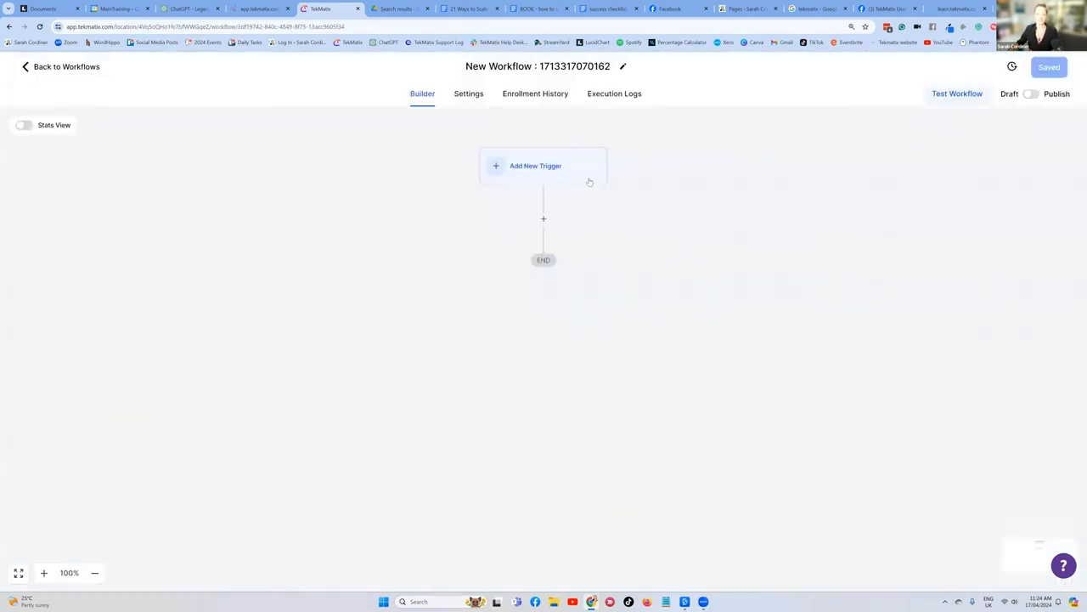
- Add a New Signup trigger from the Courses group to the empty workflow
{"action": "left_click", "coordinate": [663, 8]}
{"action": "left_click", "coordinate": [537, 168]}
{"action": "left_click", "coordinate": [857, 192]}
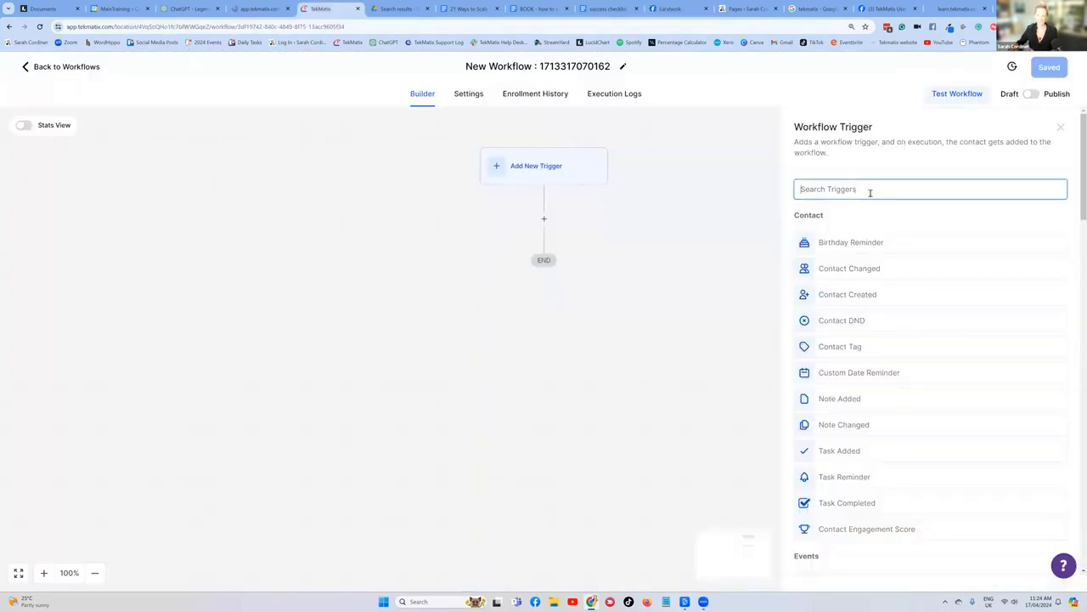
{"action": "scroll", "coordinate": [858, 216], "scroll_direction": "down", "scroll_amount": 15}
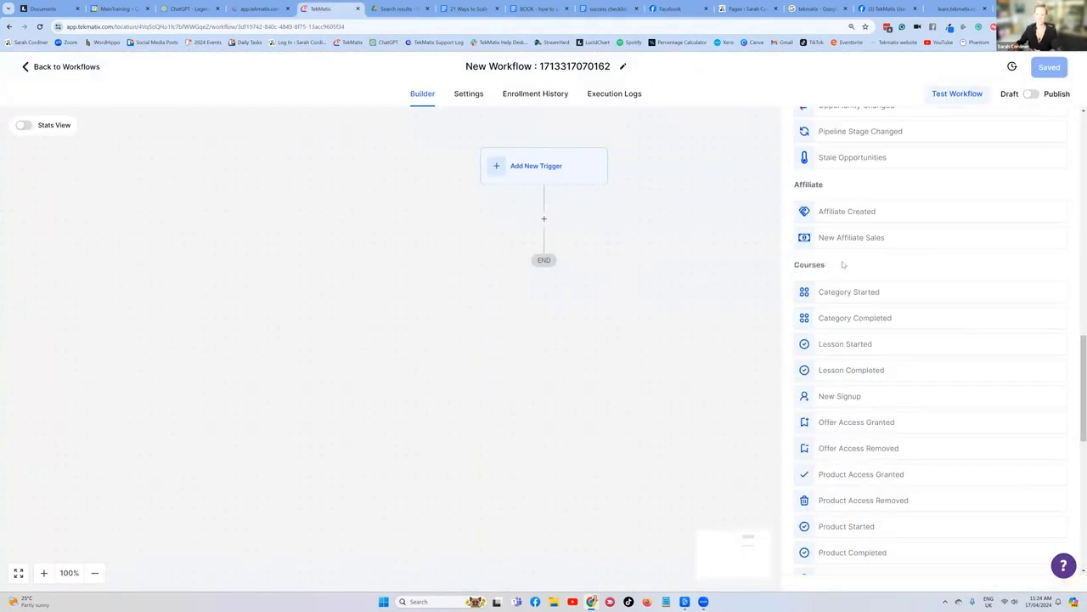
{"action": "scroll", "coordinate": [842, 232], "scroll_direction": "down", "scroll_amount": 1}
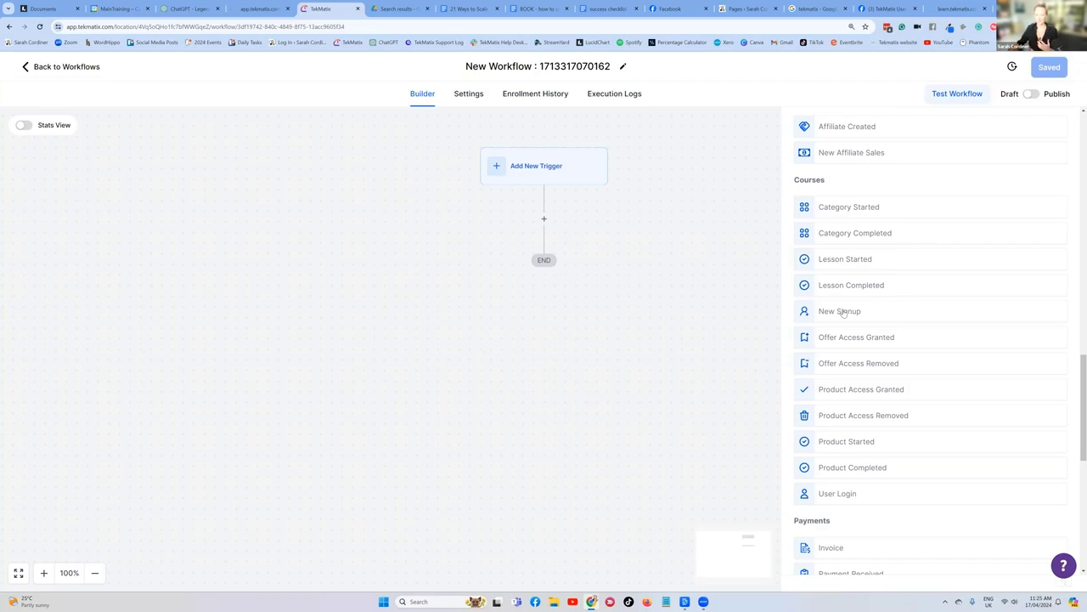
{"action": "left_click", "coordinate": [841, 313]}
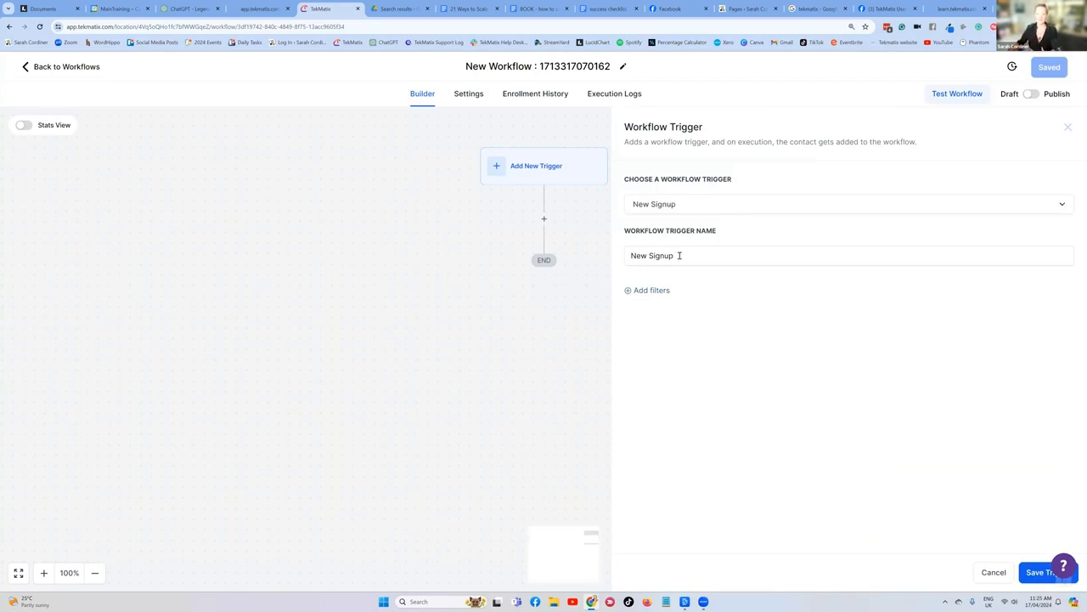
- Add an Offer filter to the New Signup trigger and open its list of offers
{"action": "left_click", "coordinate": [650, 291]}
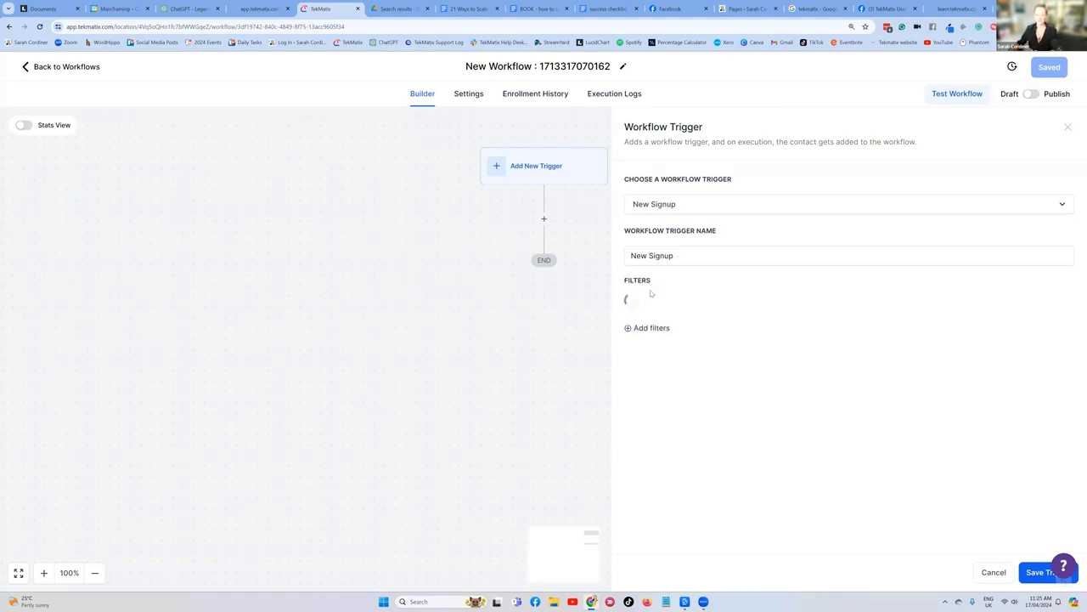
{"action": "left_click", "coordinate": [683, 303]}
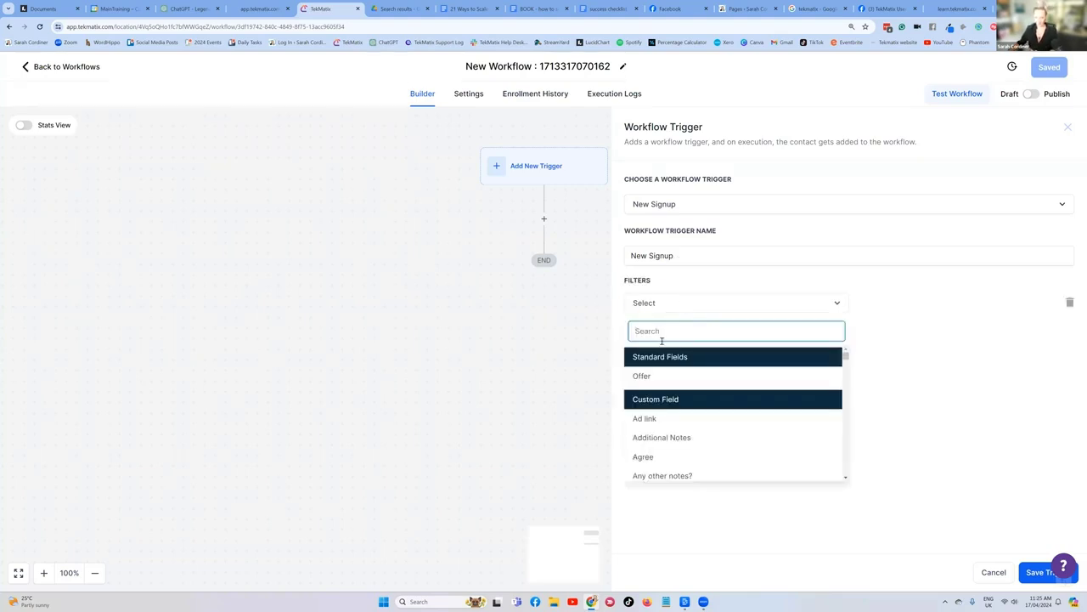
{"action": "left_click", "coordinate": [655, 378]}
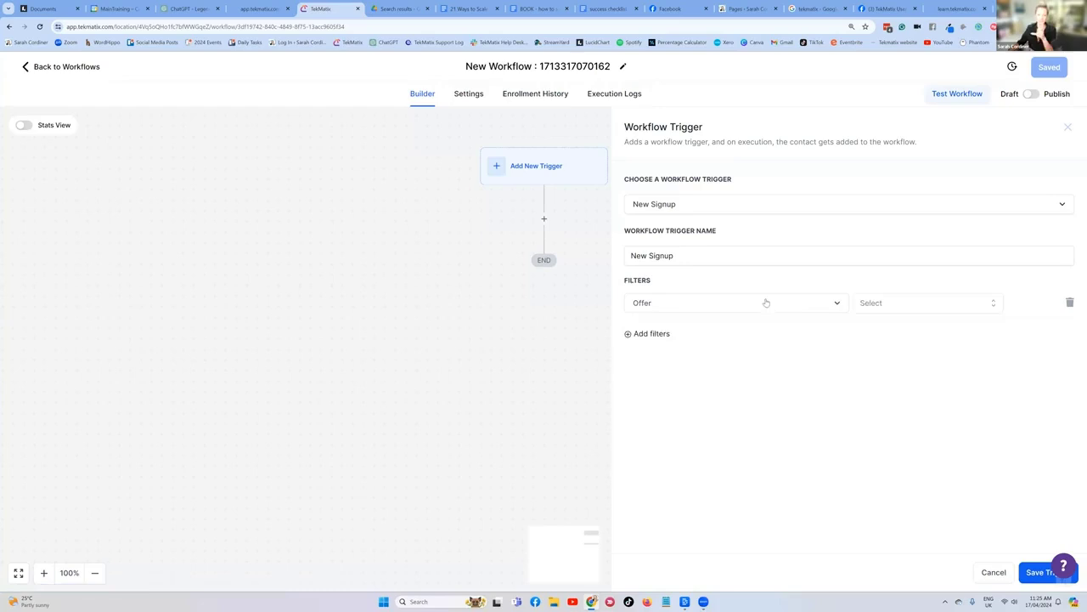
{"action": "left_click", "coordinate": [898, 306]}
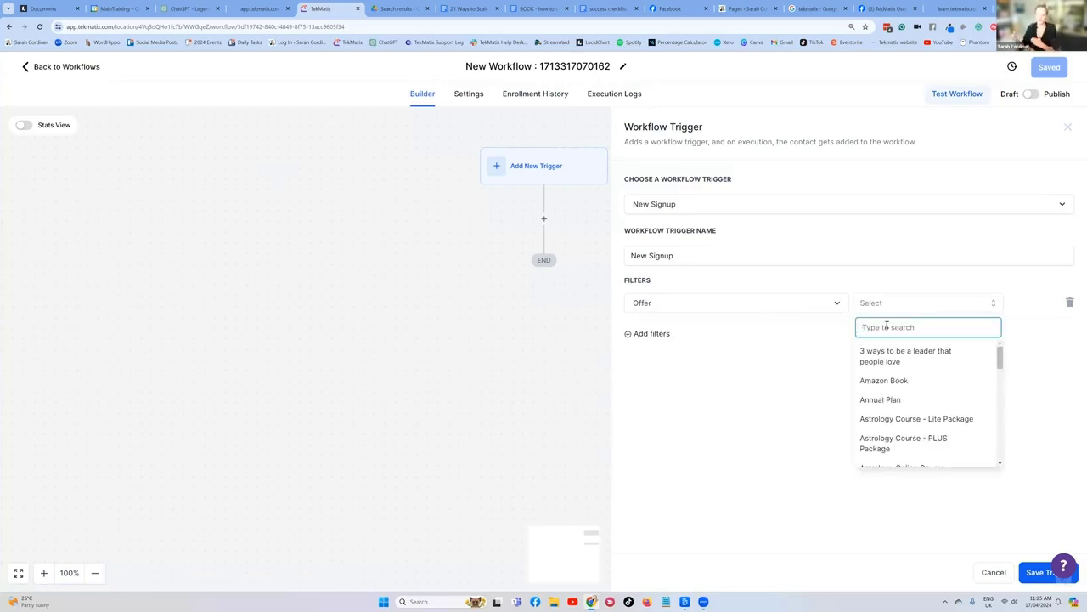
{"action": "type", "text": "glu"}
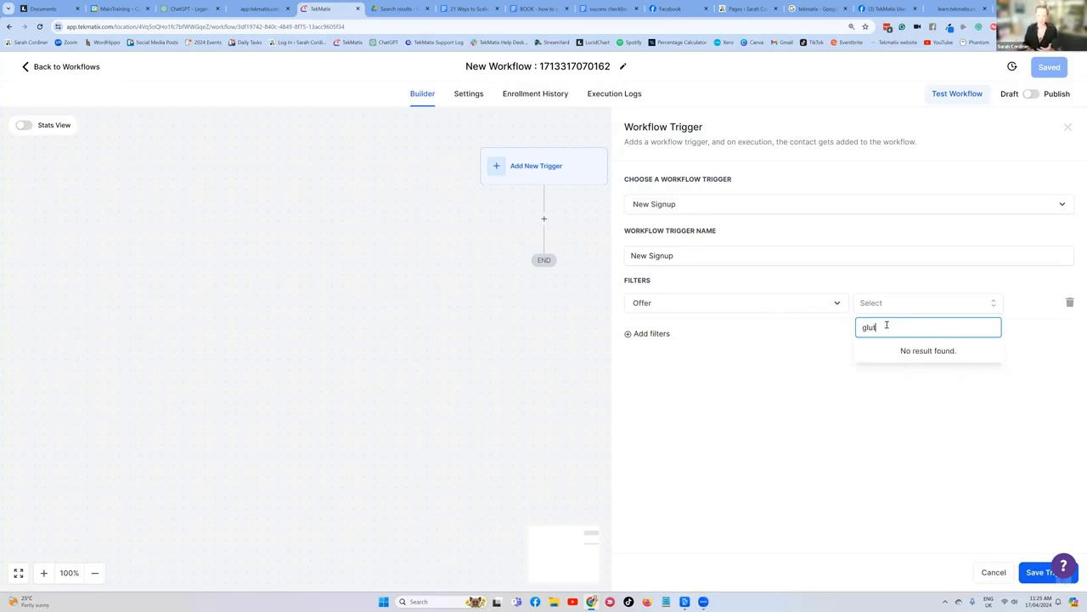
{"action": "type", "text": "t"}
{"action": "key", "text": "BackSpace"}
{"action": "key", "text": "BackSpace"}
{"action": "key", "text": "BackSpace"}
{"action": "key", "text": "BackSpace"}
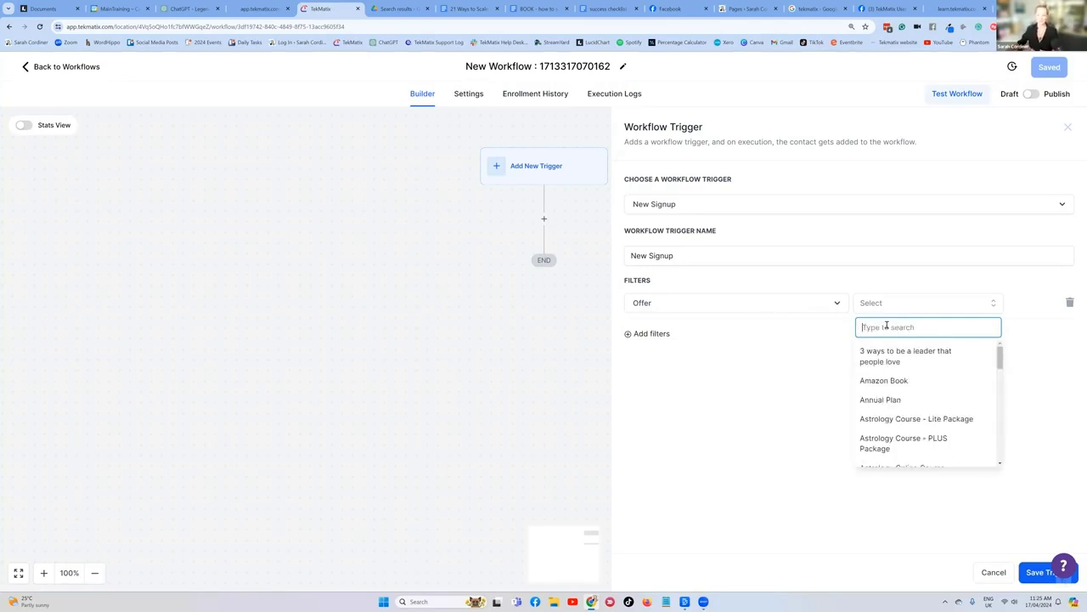
- Set the trigger's offer filter to "Astrology Course - Lite Package" and save the trigger
{"action": "left_click", "coordinate": [918, 423]}
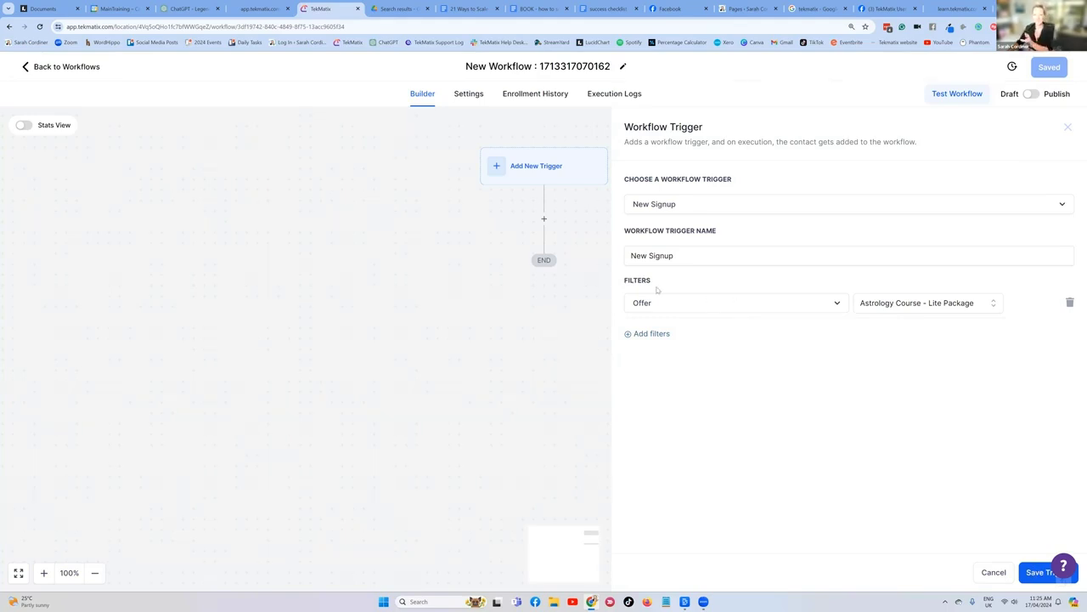
{"action": "left_click", "coordinate": [1032, 573]}
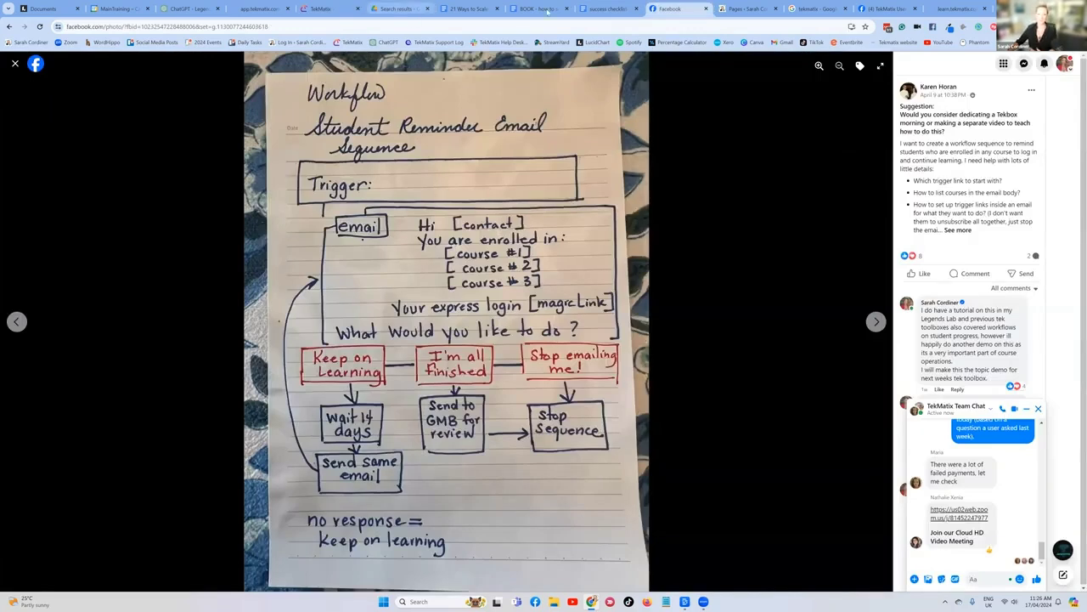
- Return to the workflow builder and add an Add Contact Tag action with the new tag "has joined the gluten free course"
{"action": "left_click", "coordinate": [337, 8]}
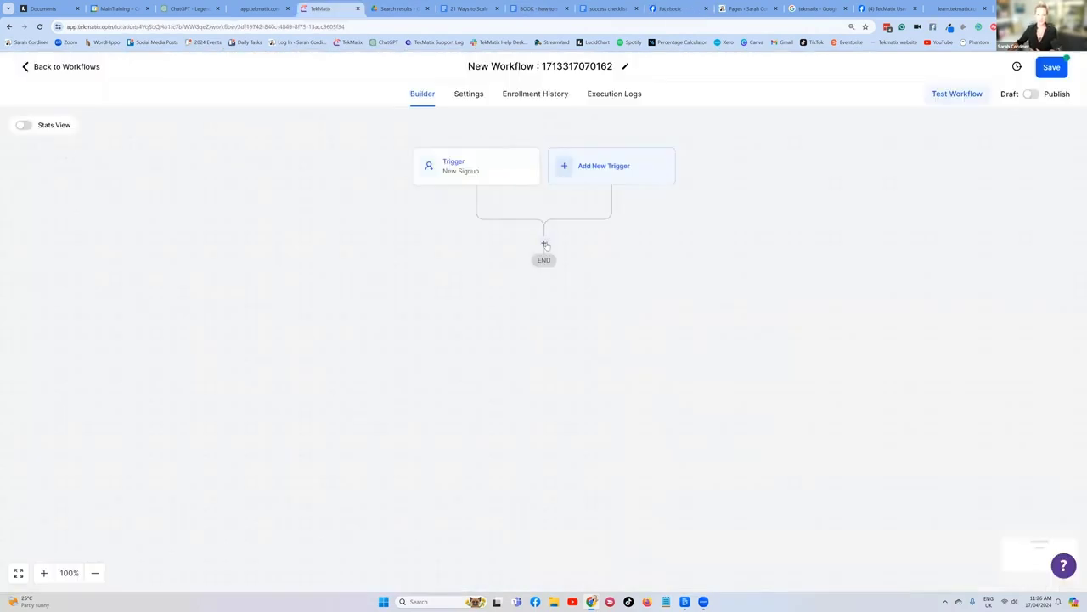
{"action": "left_click", "coordinate": [545, 244]}
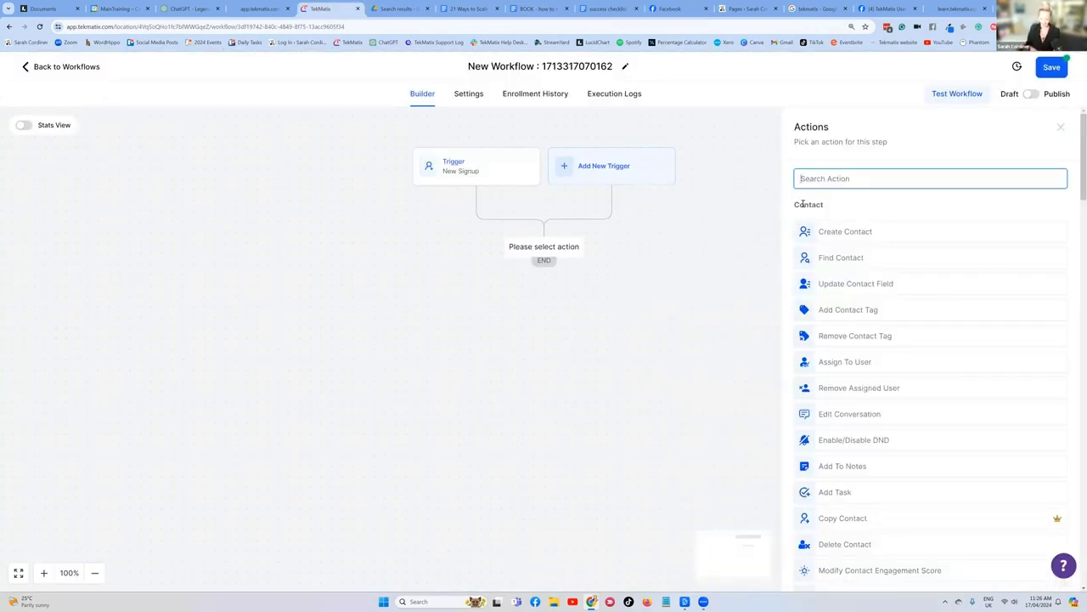
{"action": "type", "text": "tag"}
{"action": "left_click", "coordinate": [855, 223]}
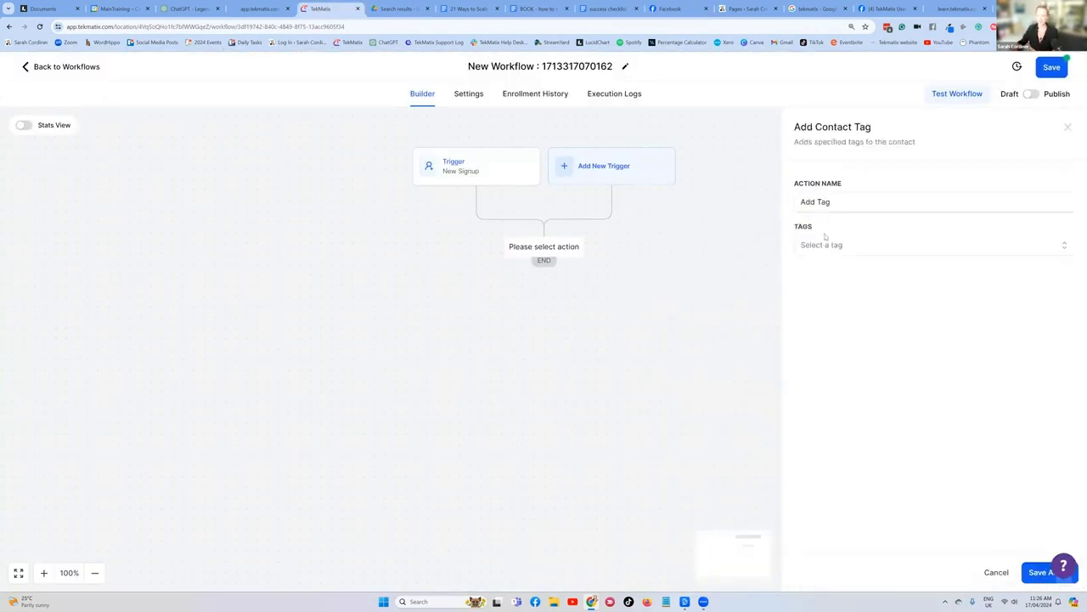
{"action": "left_click", "coordinate": [823, 247]}
{"action": "type", "text": "ha"}
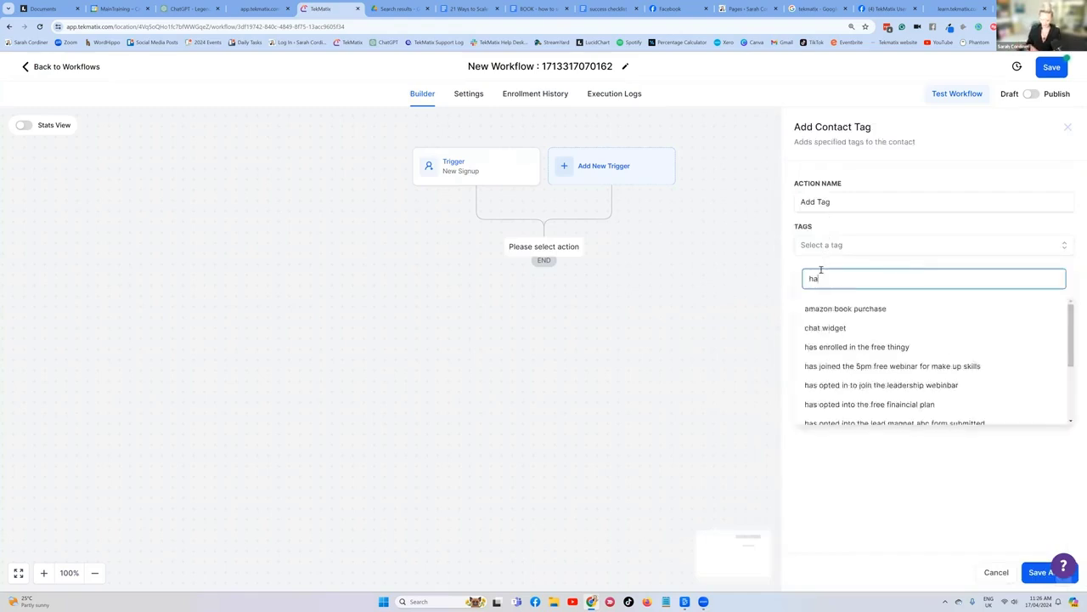
{"action": "type", "text": "s joined the gl"}
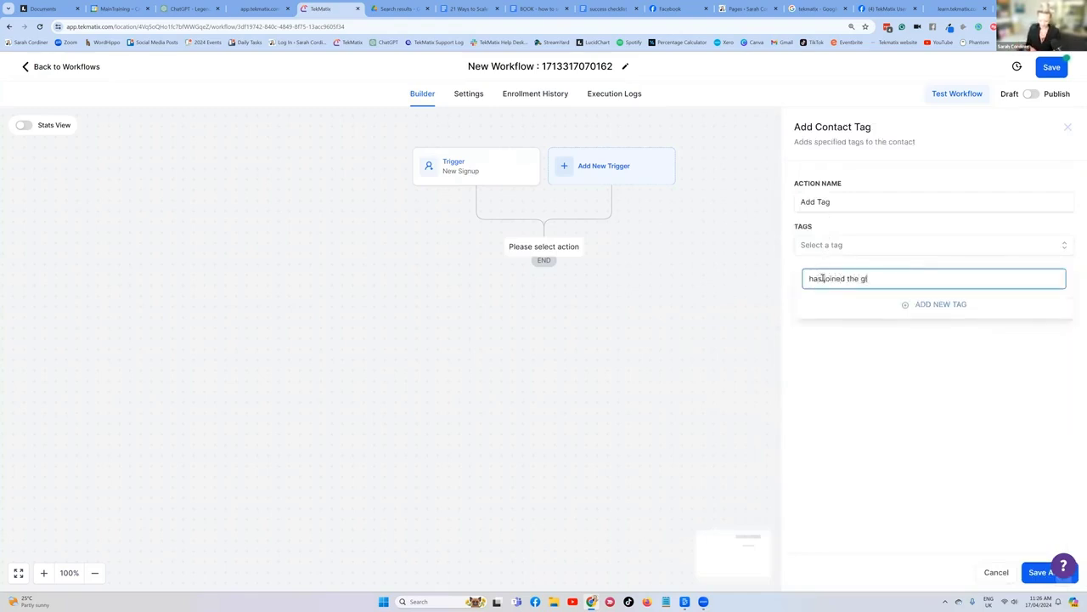
{"action": "type", "text": "uten free course"}
{"action": "left_click", "coordinate": [931, 306]}
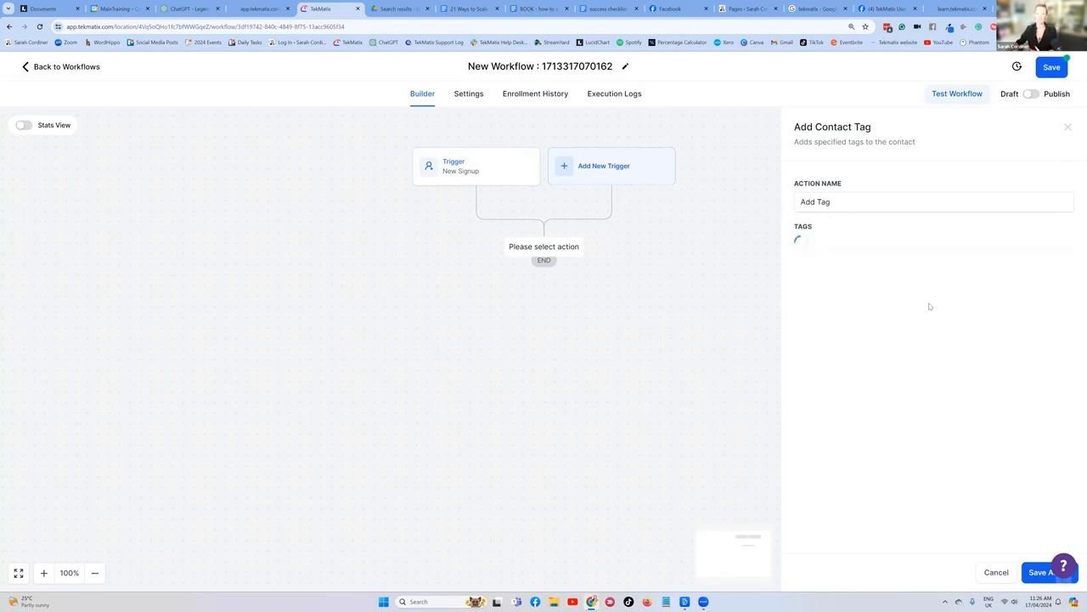
{"action": "left_click", "coordinate": [1038, 574]}
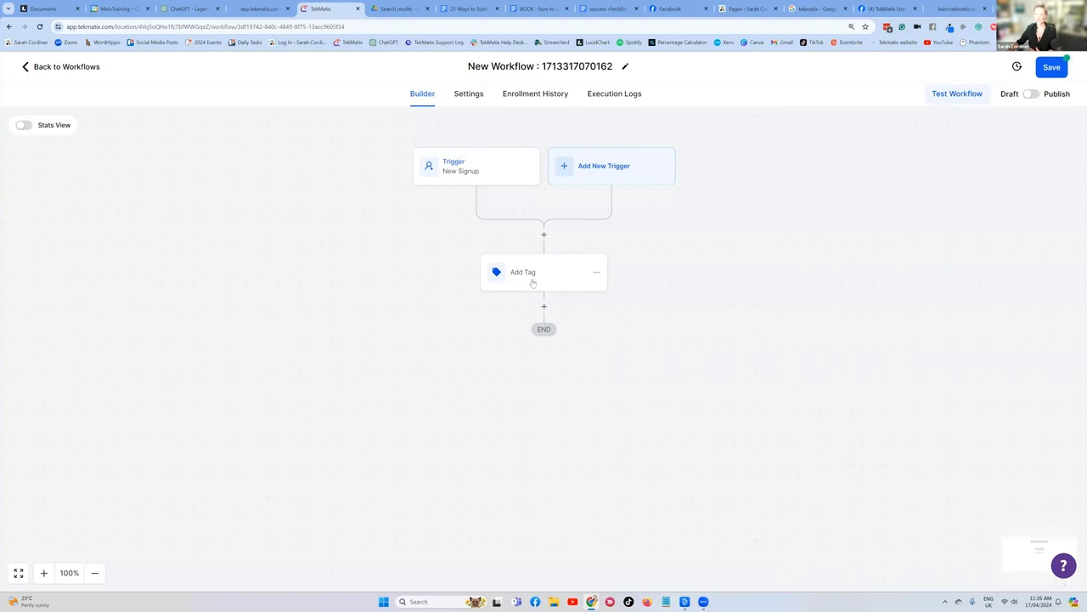
- Add a Send Email action after the tag action, using the template "Gluten free course - student check in email"
{"action": "scroll", "coordinate": [530, 270], "scroll_direction": "down", "scroll_amount": 1}
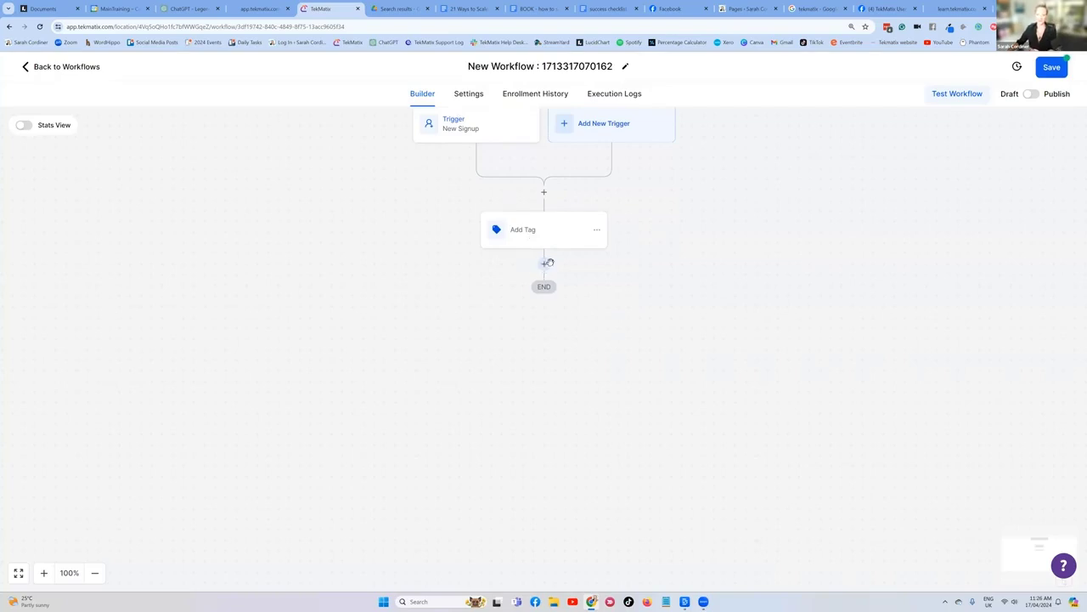
{"action": "left_click", "coordinate": [543, 266]}
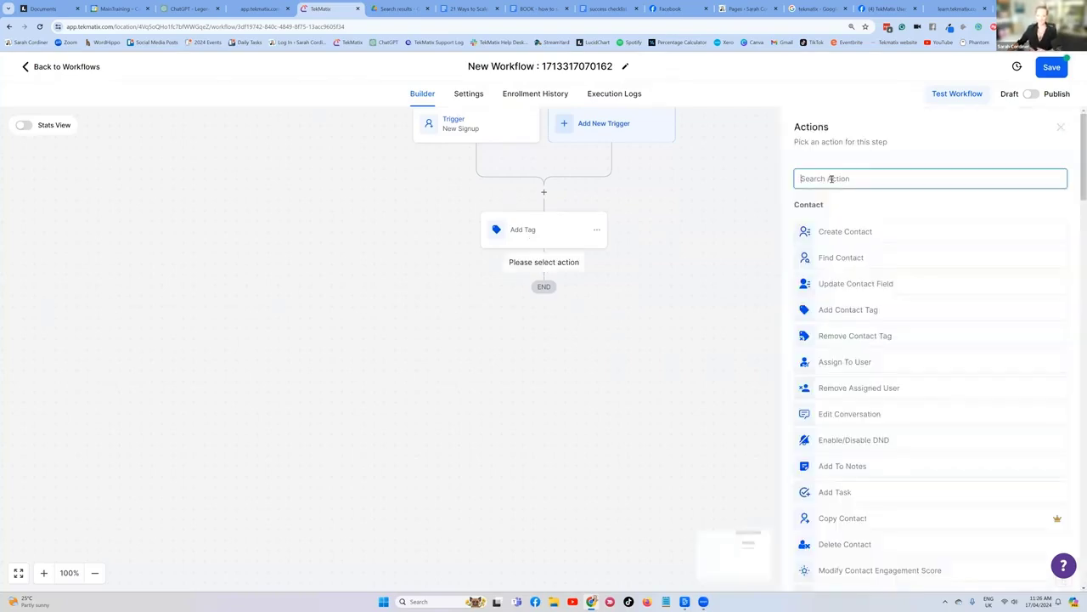
{"action": "type", "text": "email"}
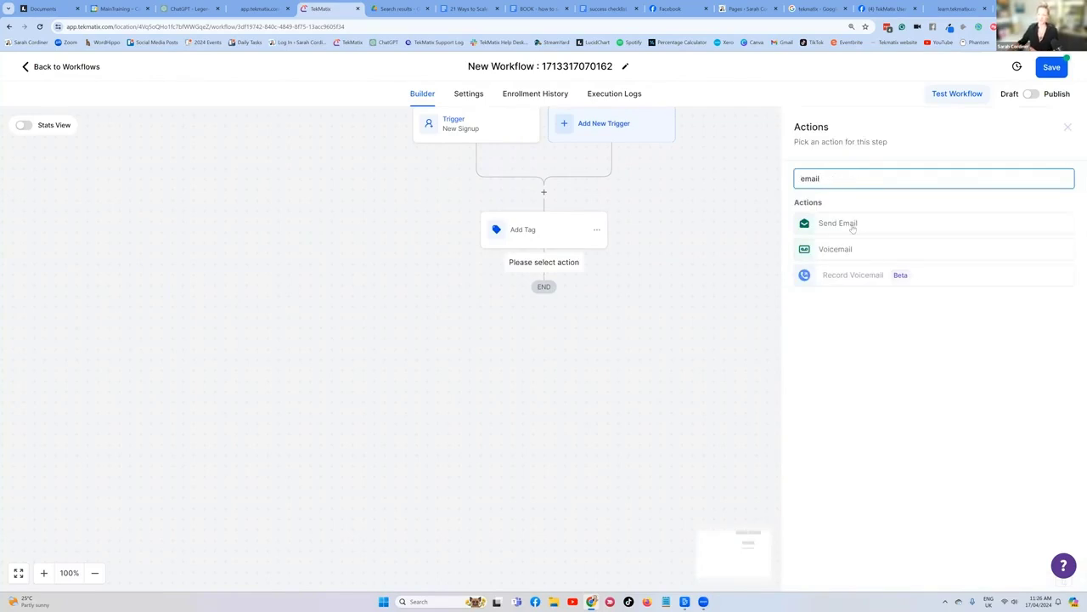
{"action": "left_click", "coordinate": [853, 225]}
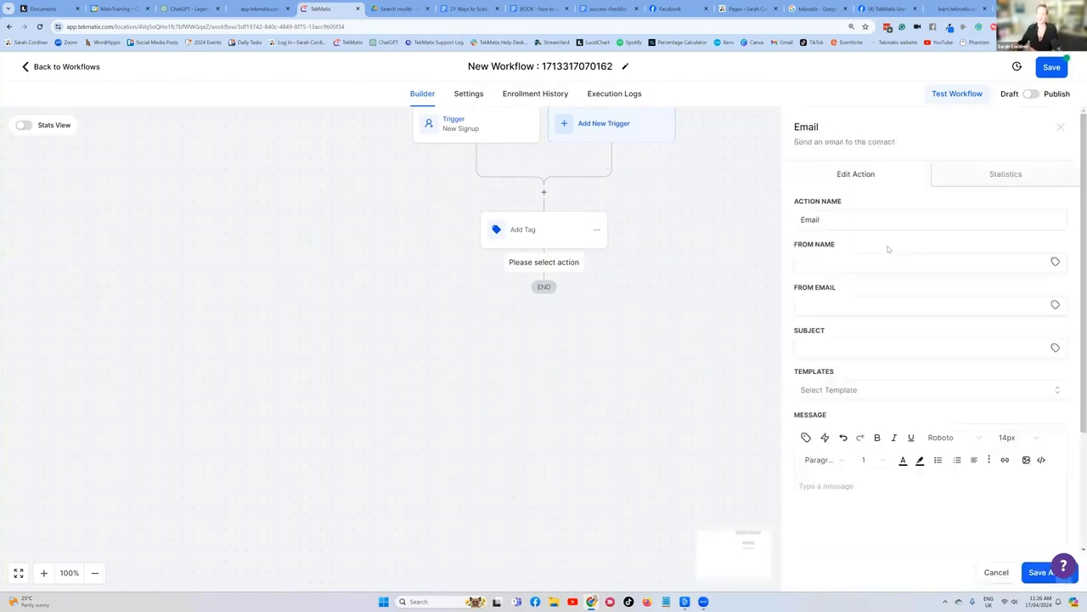
{"action": "scroll", "coordinate": [875, 323], "scroll_direction": "down", "scroll_amount": 1}
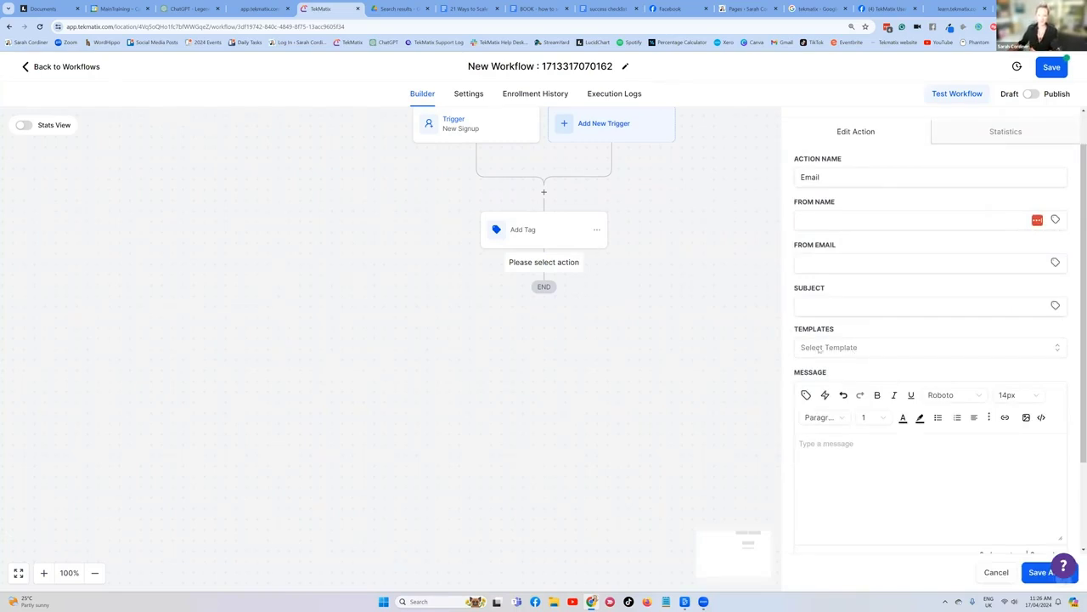
{"action": "left_click", "coordinate": [842, 348]}
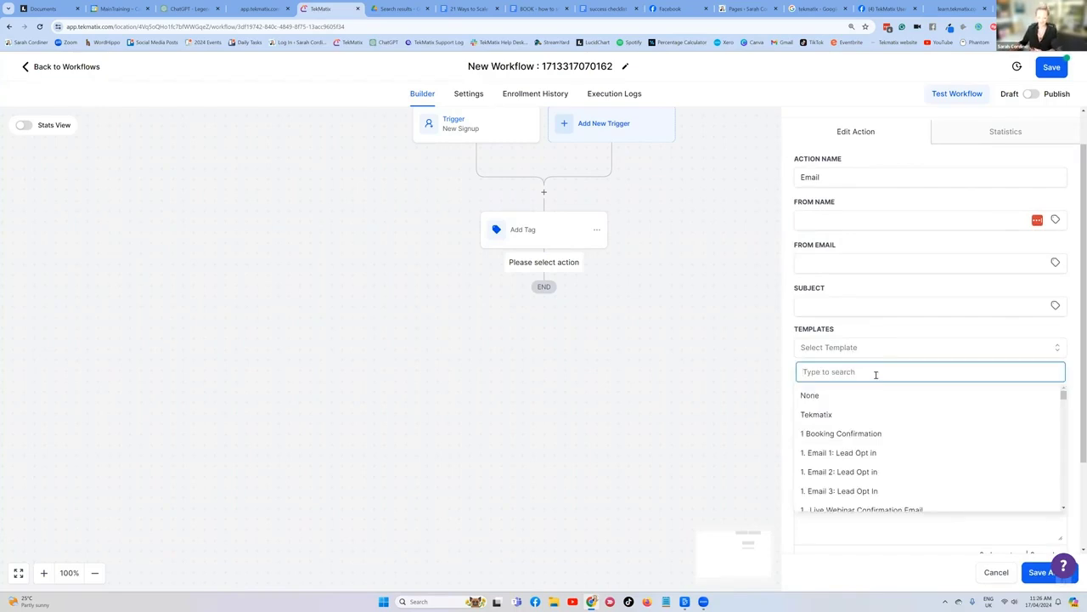
{"action": "type", "text": "gluten"}
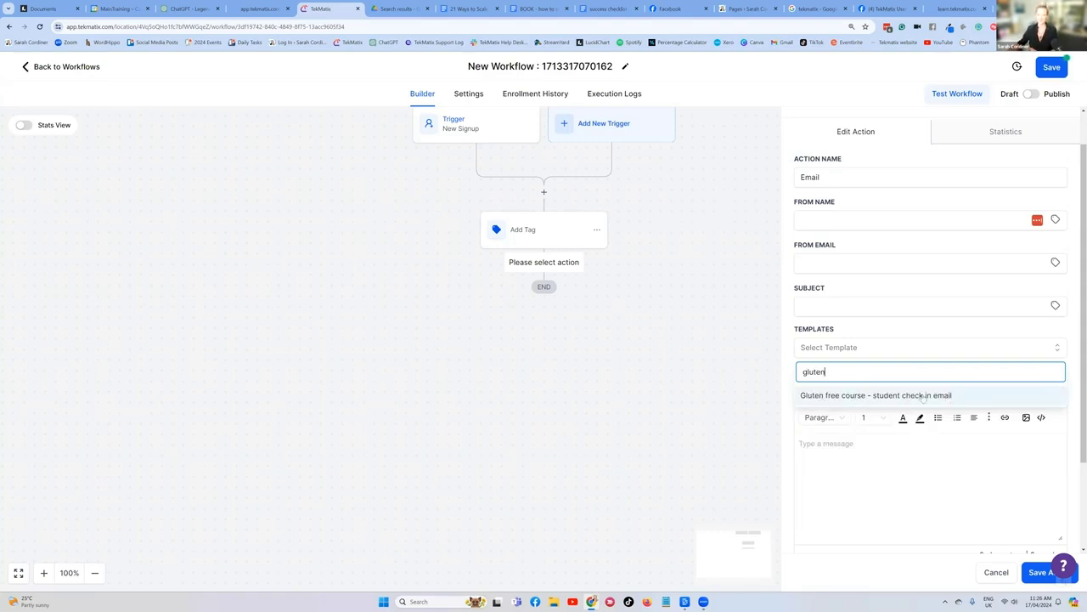
{"action": "left_click", "coordinate": [930, 396]}
{"action": "left_click", "coordinate": [511, 314]}
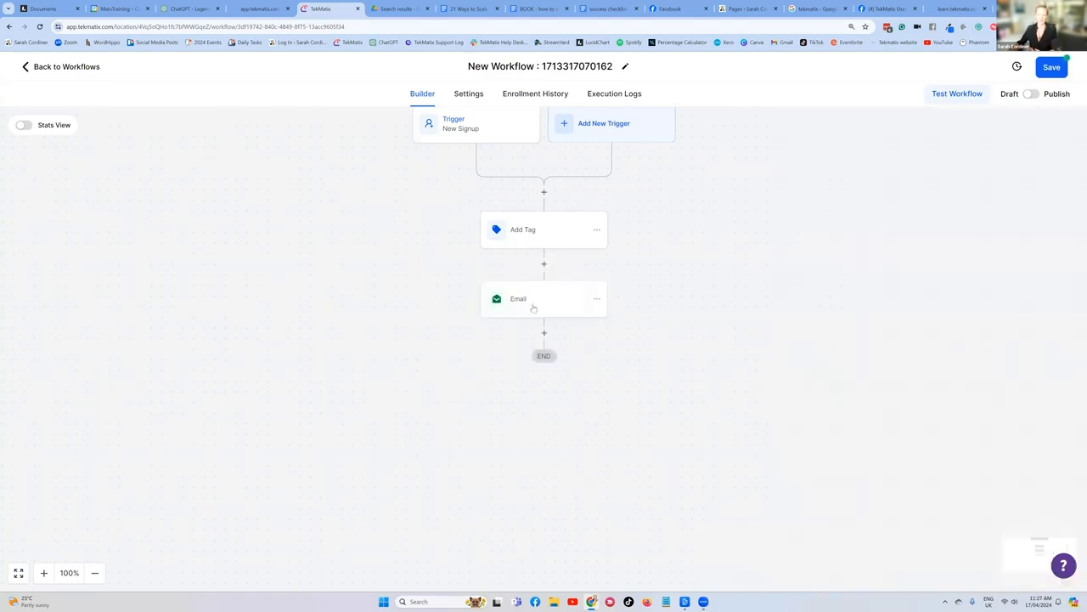
- Rename the email action as "Email - student reminder check in" and replace the From Name with the sender's first name
{"action": "left_click", "coordinate": [532, 306]}
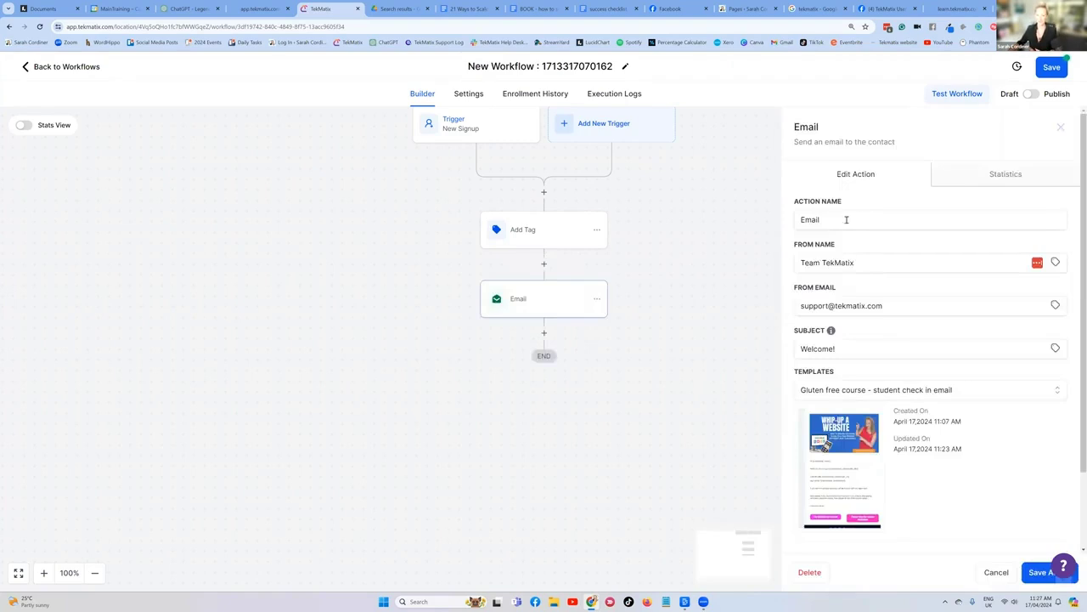
{"action": "left_click", "coordinate": [833, 219]}
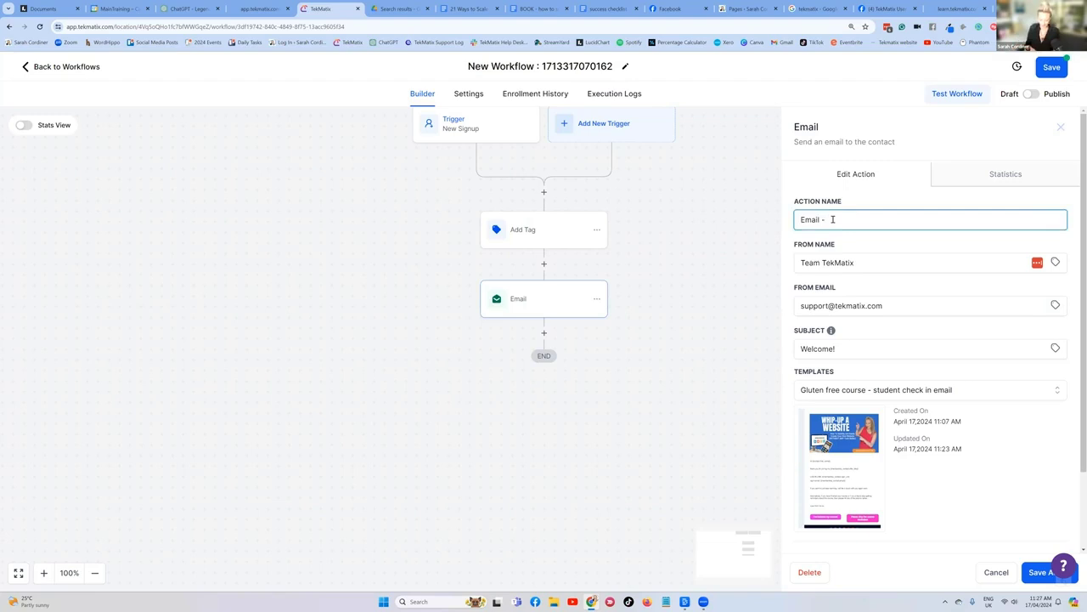
{"action": "type", "text": "- sudtent reminder check in"}
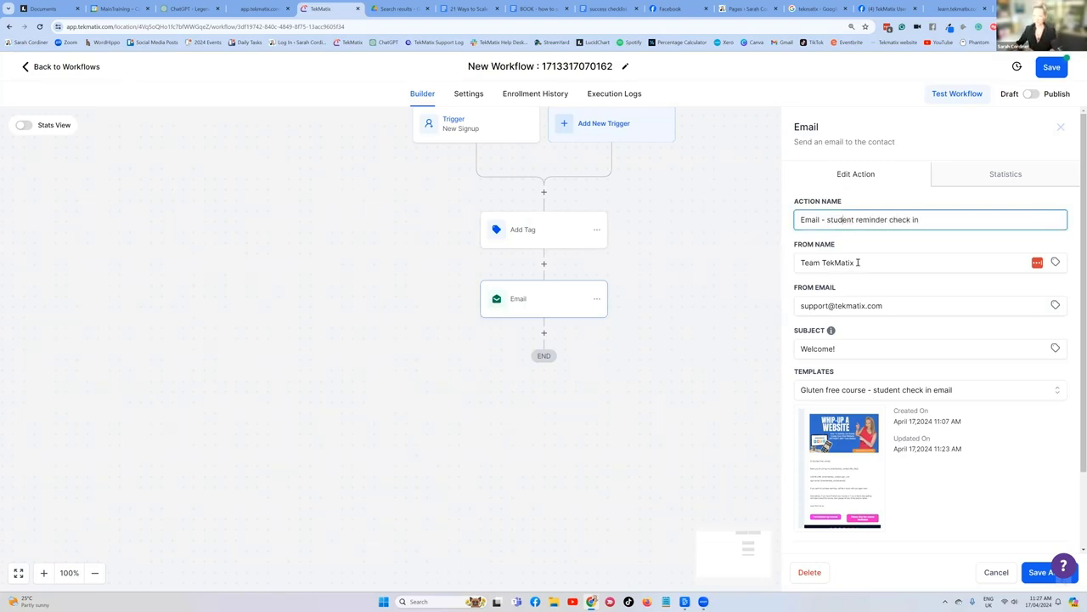
{"action": "left_click", "coordinate": [860, 262]}
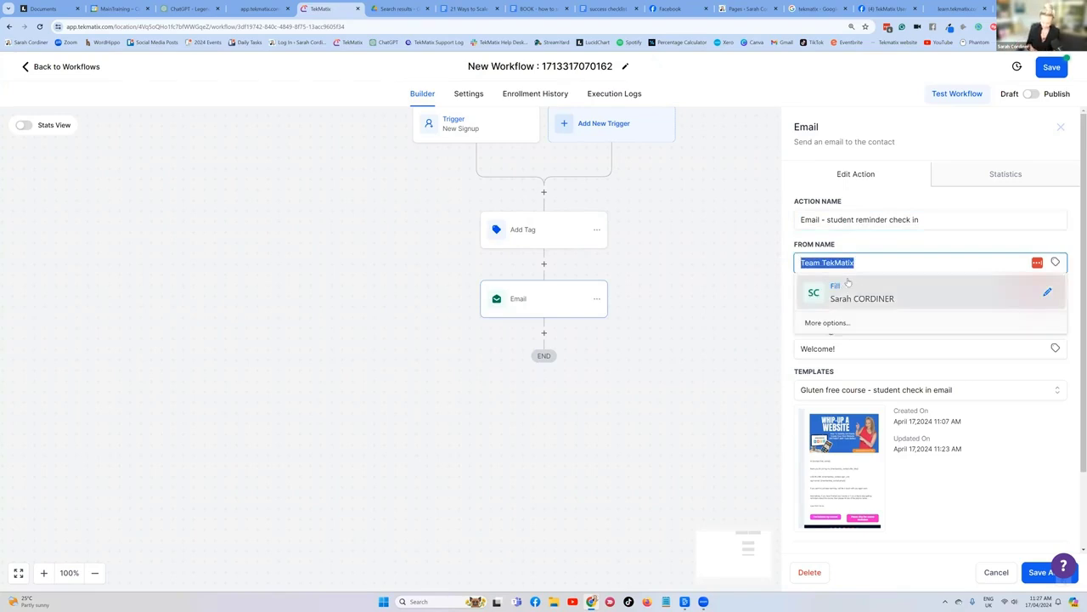
{"action": "type", "text": "Karen"}
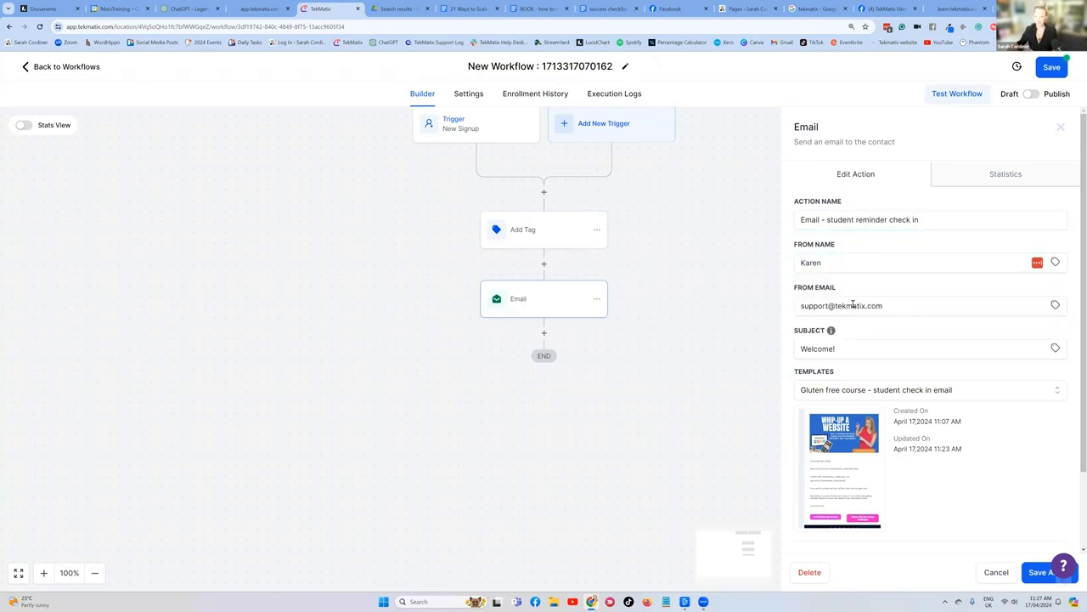
- Set the email subject to "Checking in on your Gluten Free Course" and save the email action
{"action": "scroll", "coordinate": [804, 260], "scroll_direction": "down", "scroll_amount": 1}
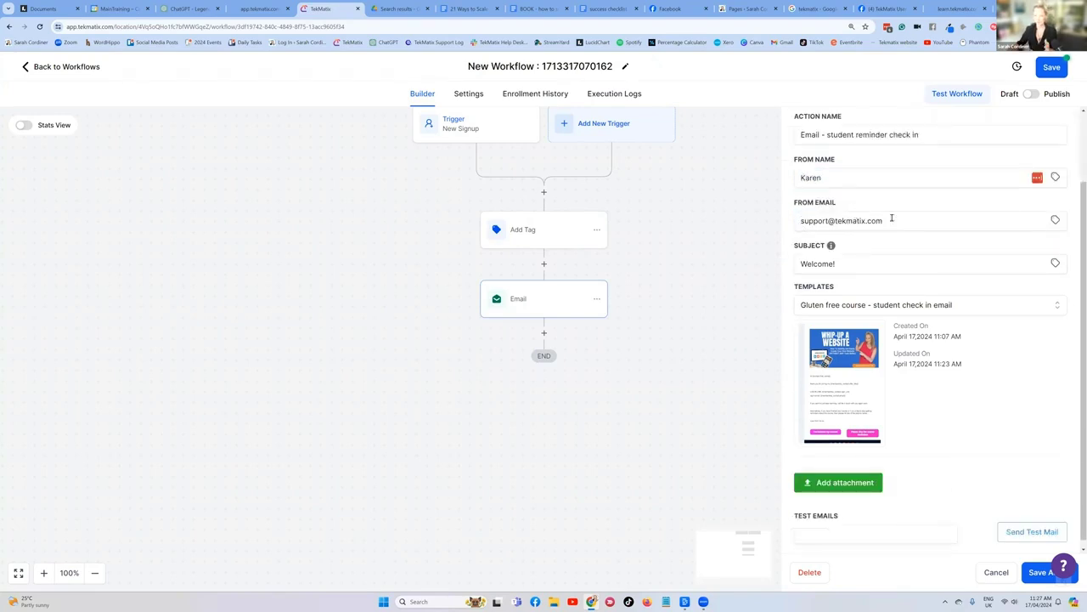
{"action": "left_click", "coordinate": [855, 263]}
{"action": "triple_click", "coordinate": [796, 264]}
{"action": "key", "text": "BackSpace"}
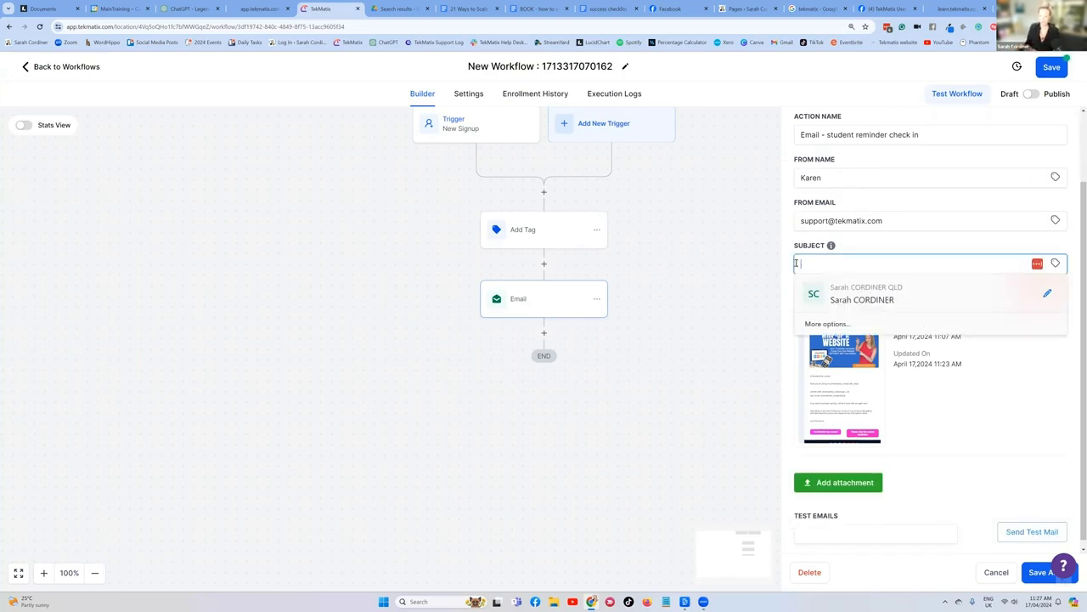
{"action": "type", "text": "Checkin"}
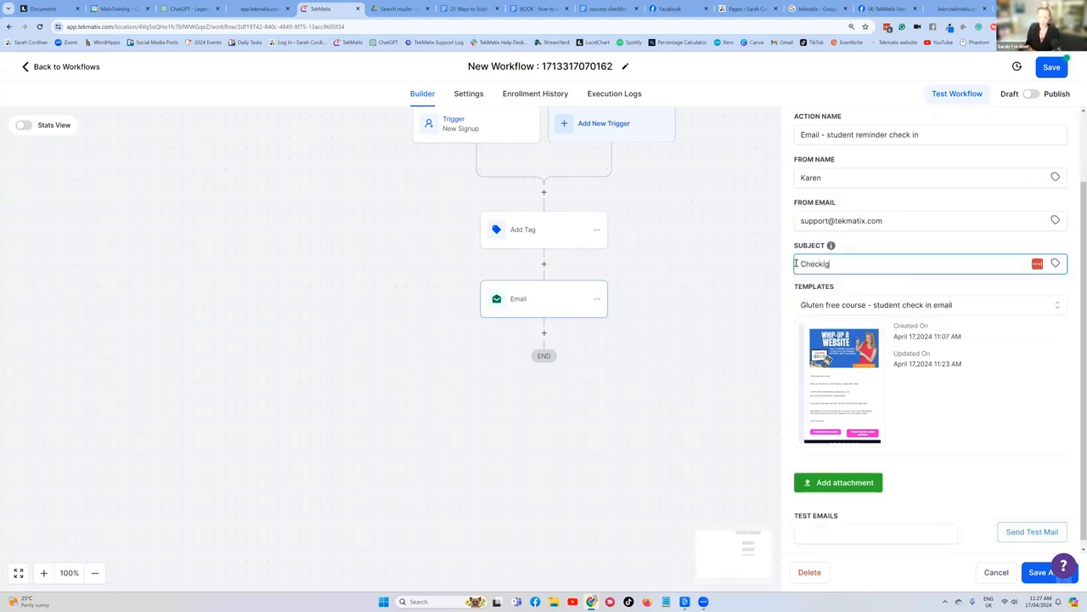
{"action": "type", "text": "g in on your Gliten Free C"}
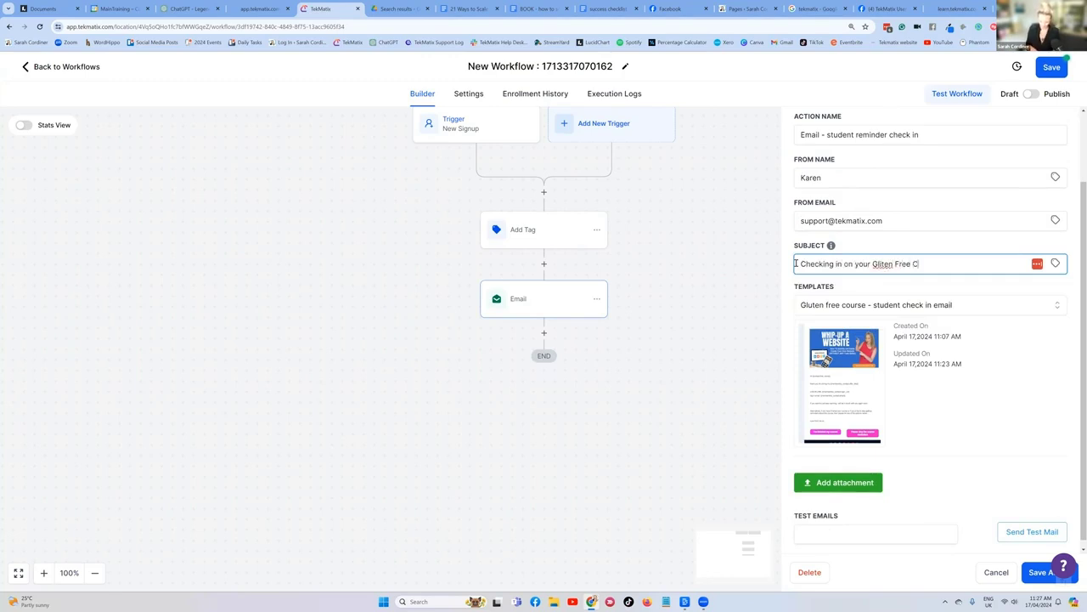
{"action": "scroll", "coordinate": [1008, 521], "scroll_direction": "down", "scroll_amount": 1}
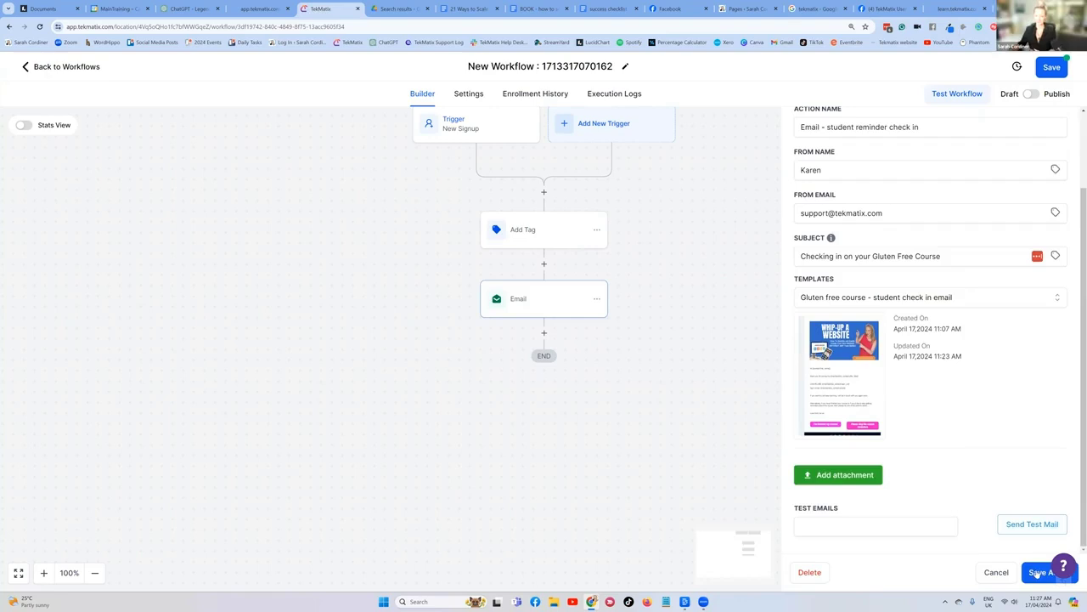
{"action": "left_click", "coordinate": [1041, 571]}
{"action": "scroll", "coordinate": [480, 153], "scroll_direction": "up", "scroll_amount": 1}
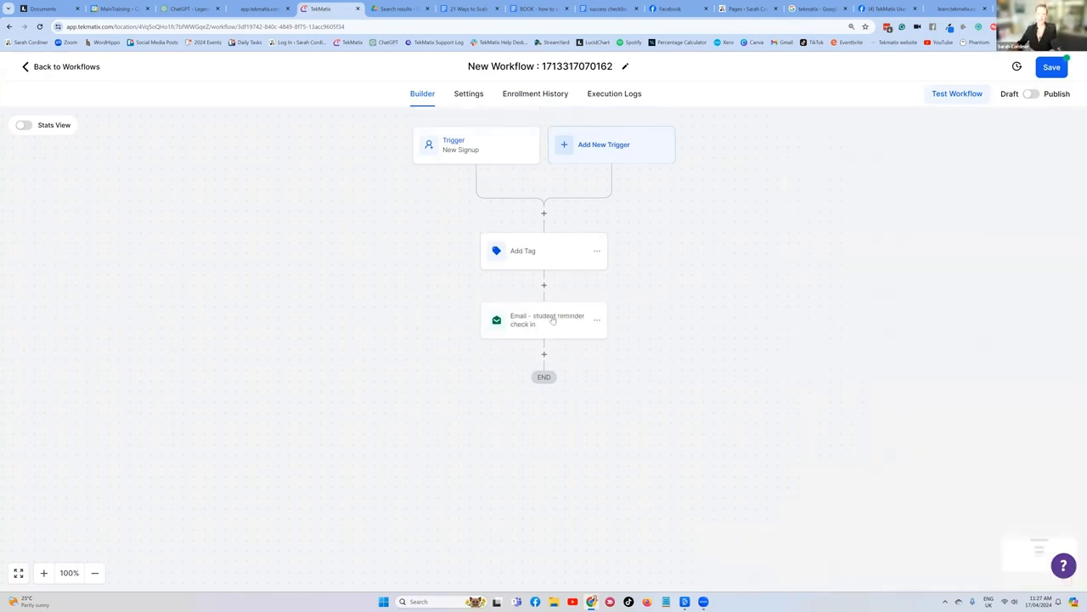
- Review the check-in email's template preview and the hand-drawn Student Reminder Email Sequence diagram on Facebook
{"action": "left_click", "coordinate": [553, 321]}
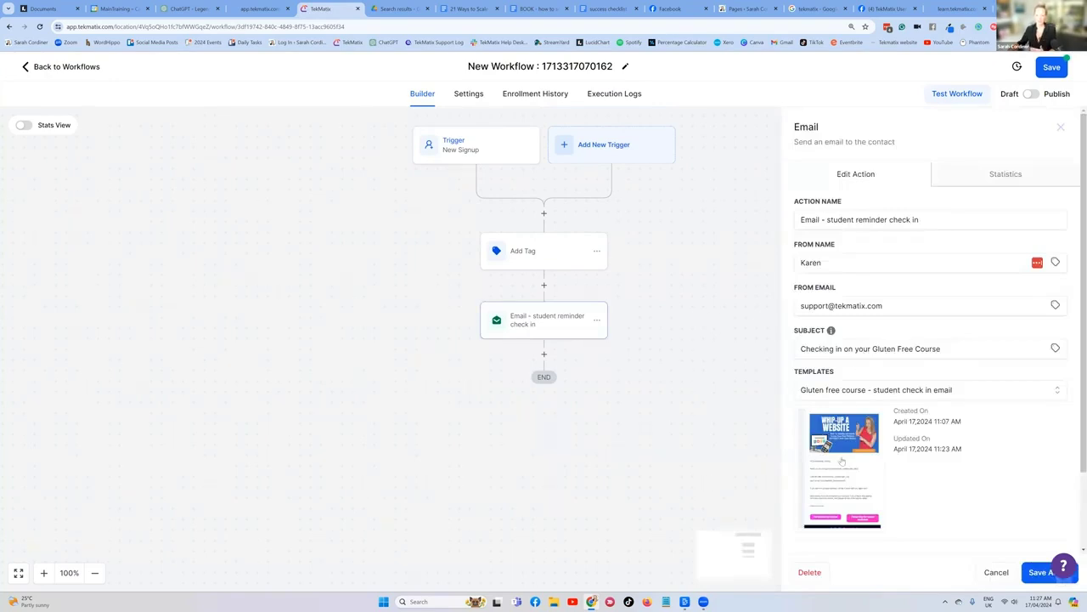
{"action": "mouse_move", "coordinate": [828, 490]}
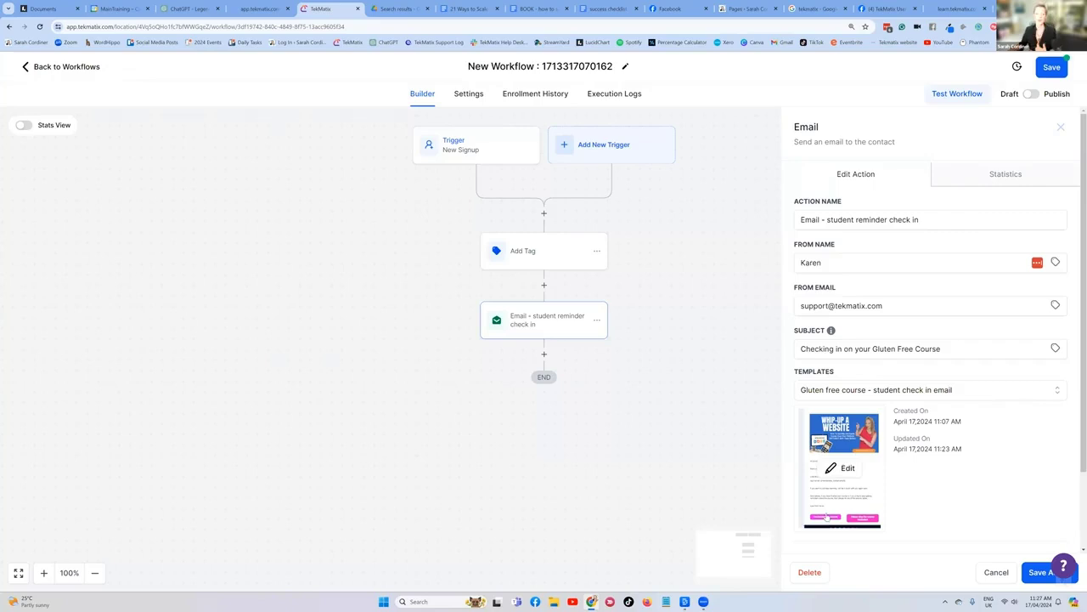
{"action": "left_click", "coordinate": [573, 363]}
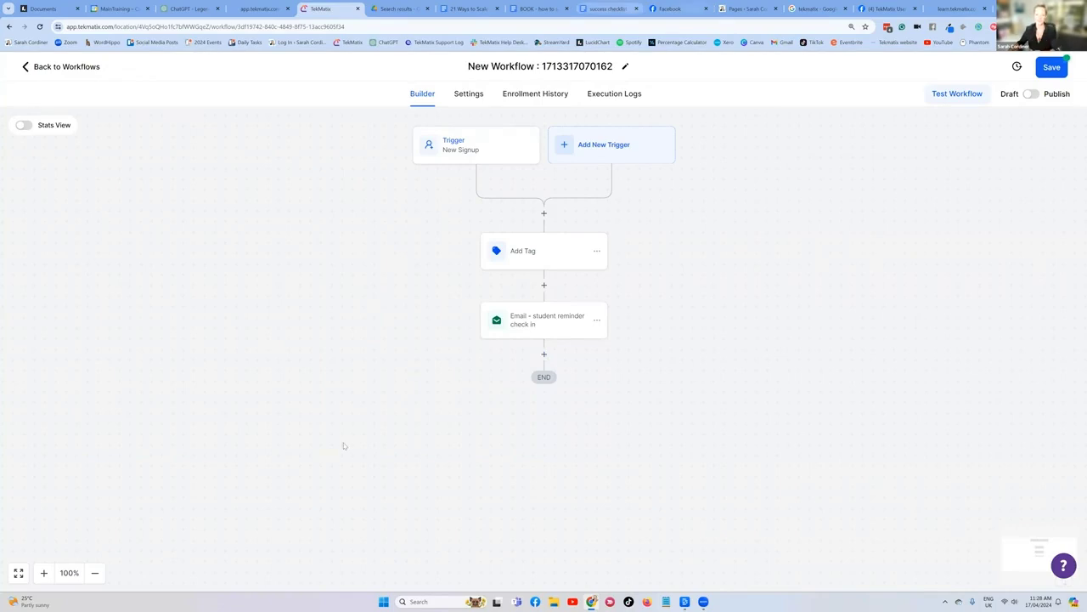
{"action": "left_click", "coordinate": [670, 9]}
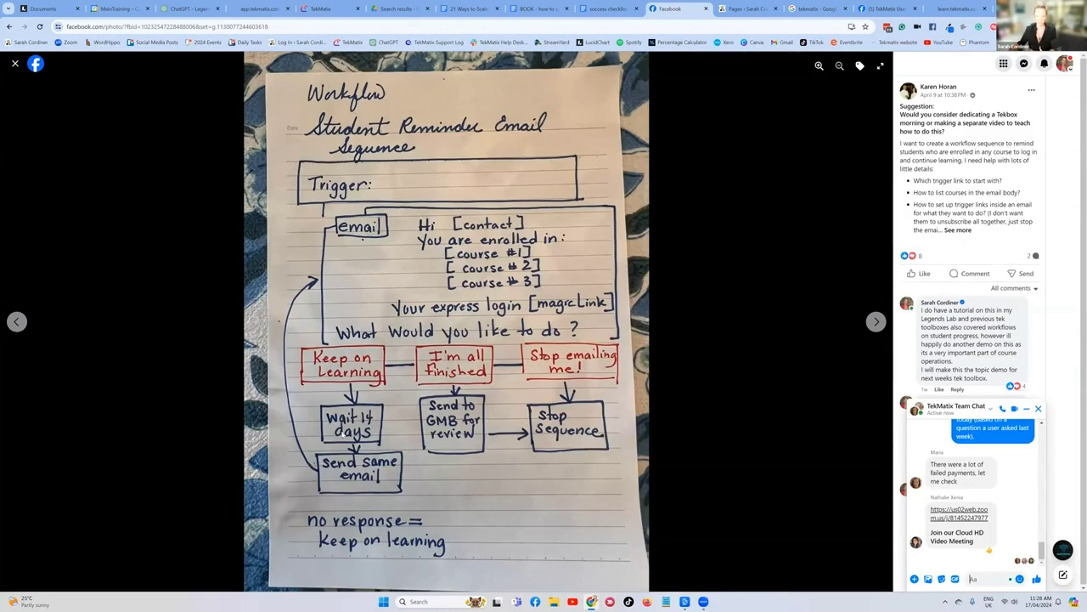
{"action": "left_click", "coordinate": [327, 8]}
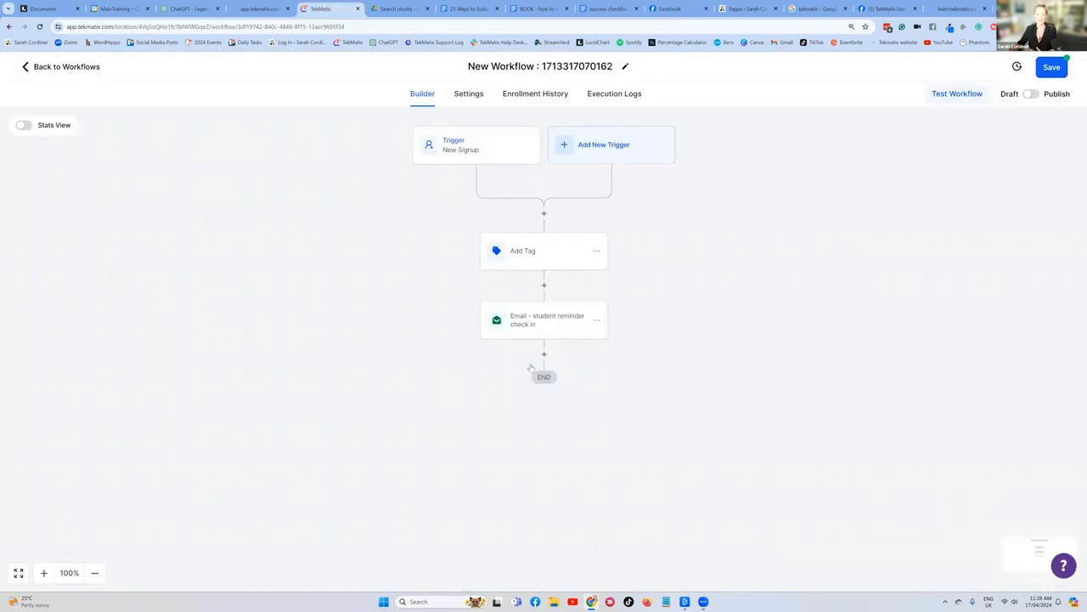
- Add a Wait action after the student reminder email and name it "Wait - 14 days days"
{"action": "left_click", "coordinate": [544, 354]}
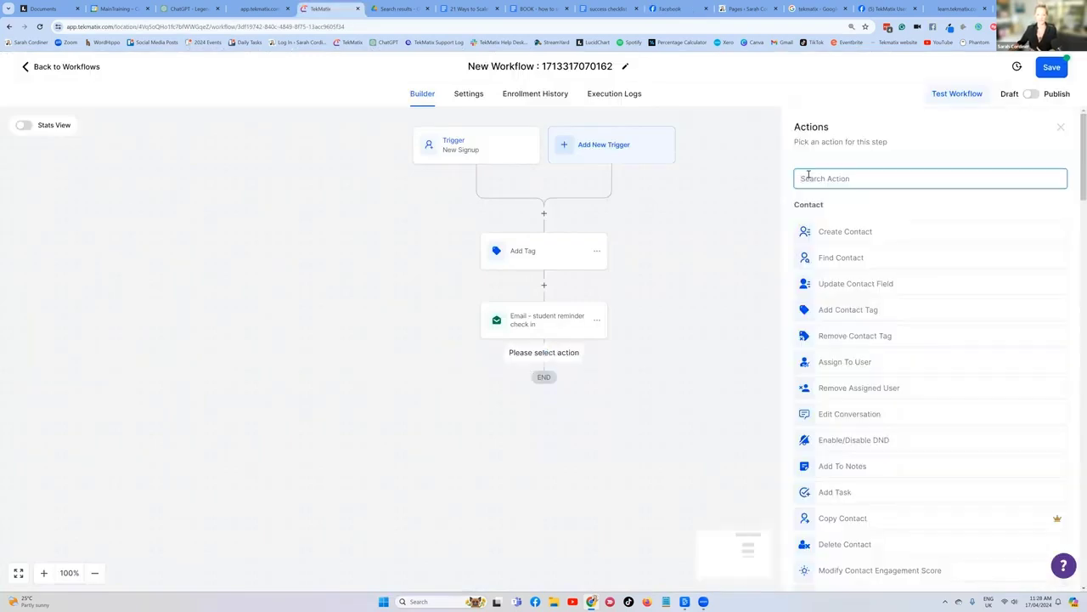
{"action": "type", "text": "wait"}
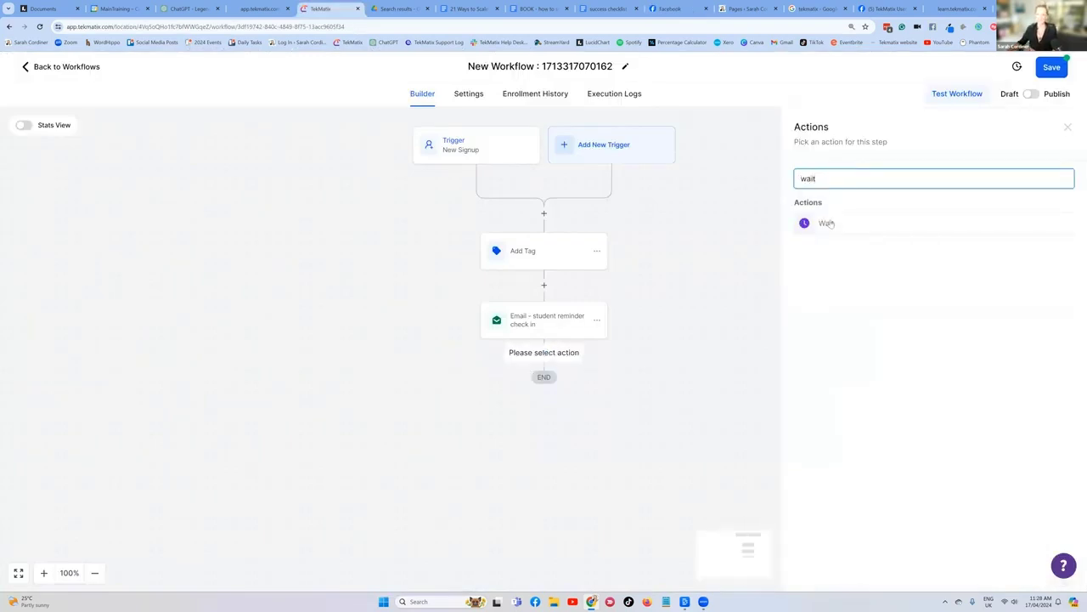
{"action": "left_click", "coordinate": [827, 224]}
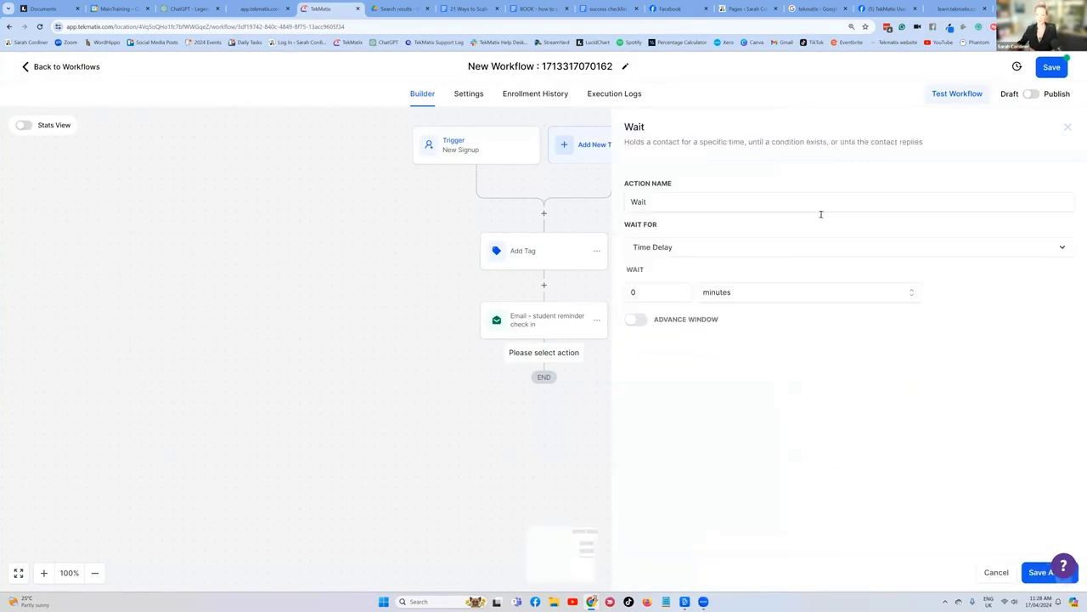
{"action": "left_click", "coordinate": [677, 200]}
{"action": "type", "text": "- 14 "}
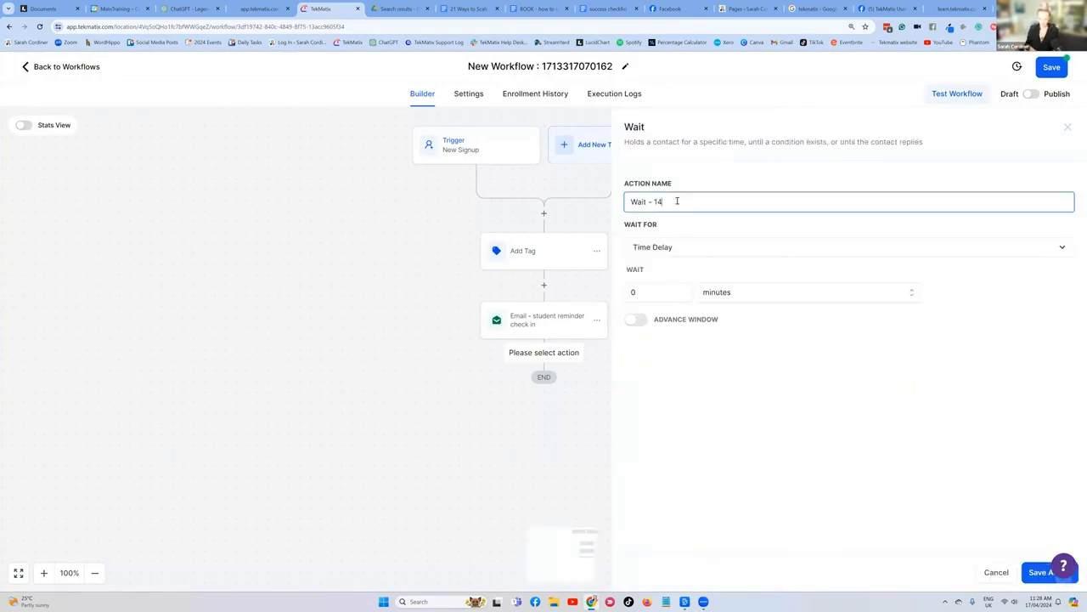
{"action": "type", "text": "days days"}
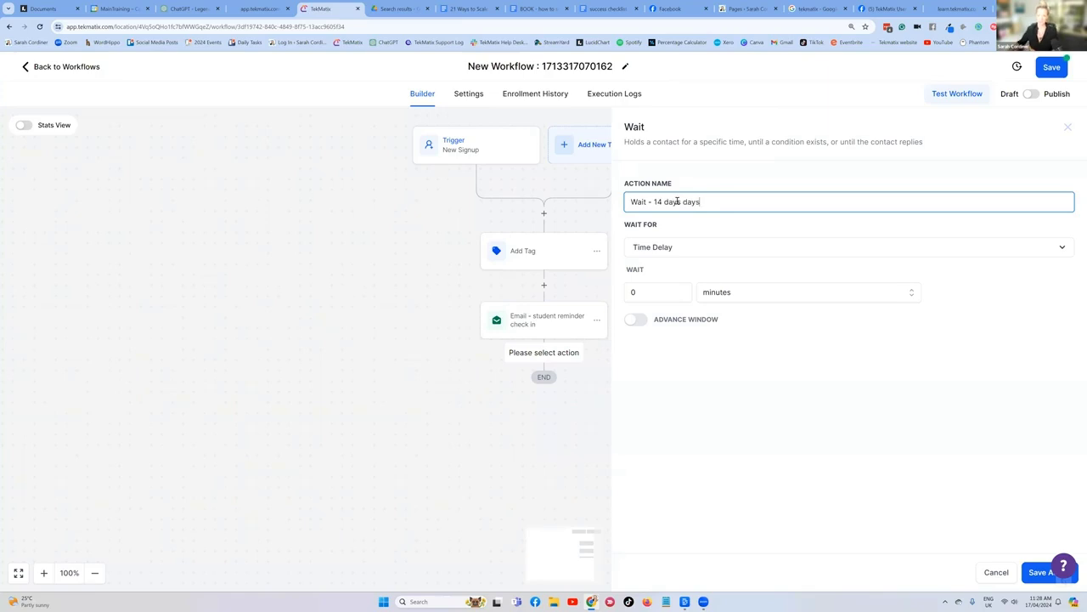
{"action": "left_click", "coordinate": [683, 186]}
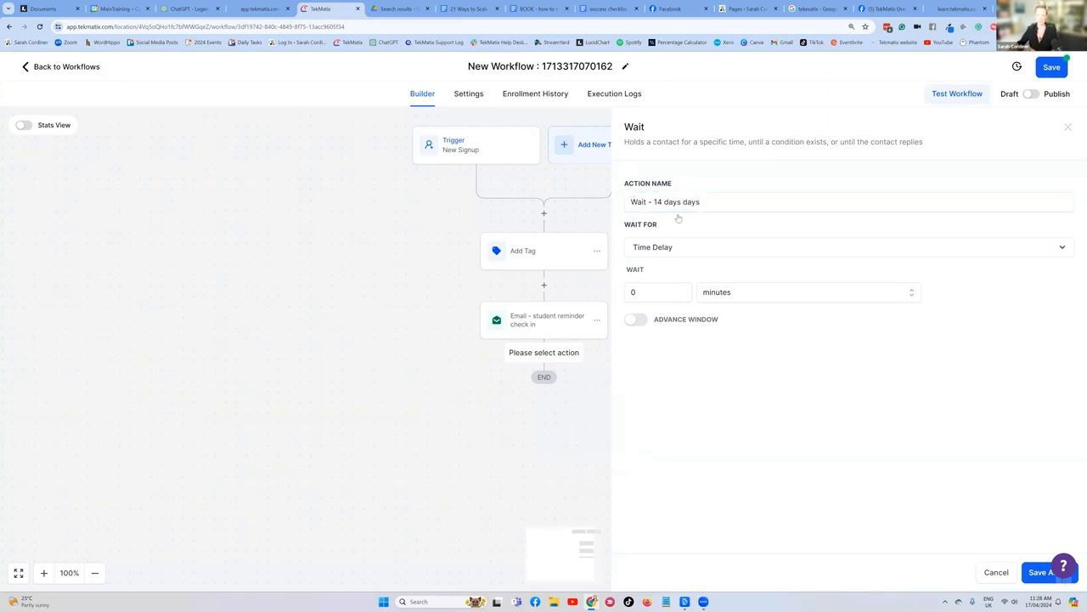
- Set the Wait action's time delay to 14 days and save the action
{"action": "left_click", "coordinate": [644, 292]}
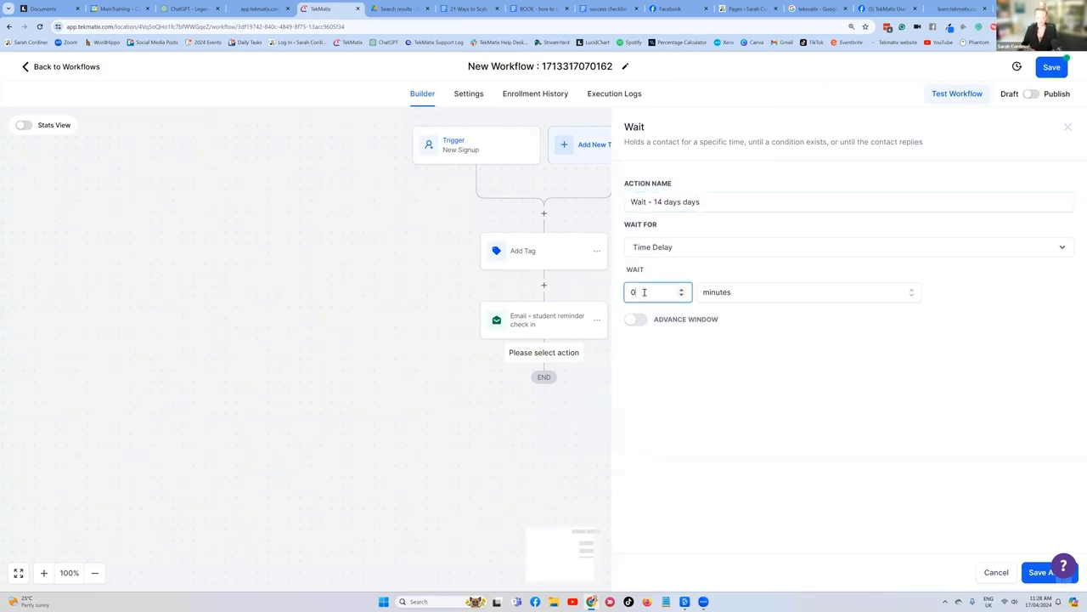
{"action": "type", "text": "14"}
{"action": "left_click", "coordinate": [724, 293]}
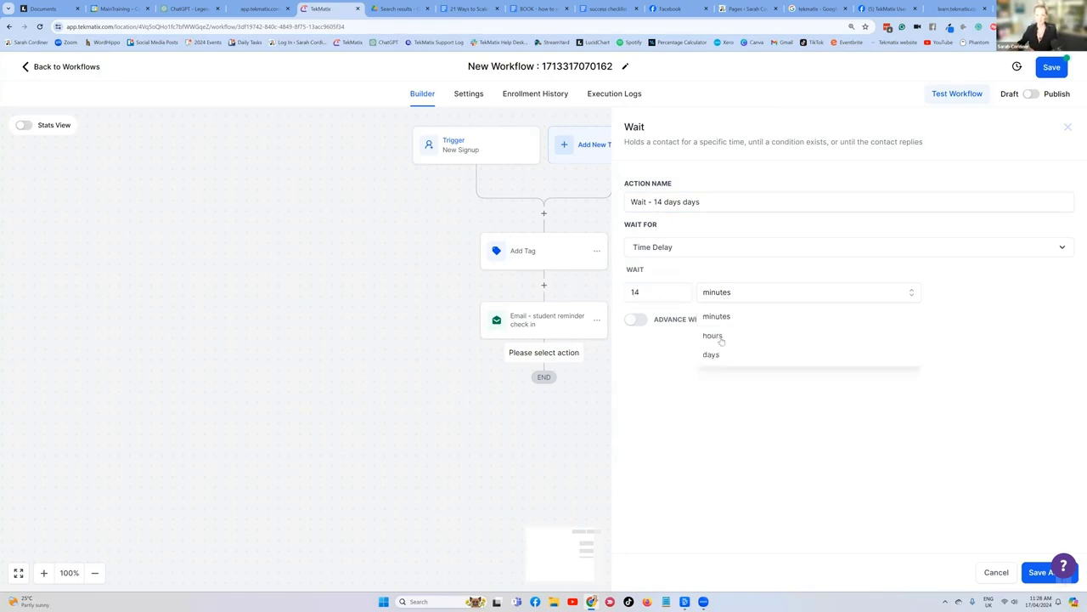
{"action": "left_click", "coordinate": [722, 355]}
{"action": "left_click", "coordinate": [1037, 572]}
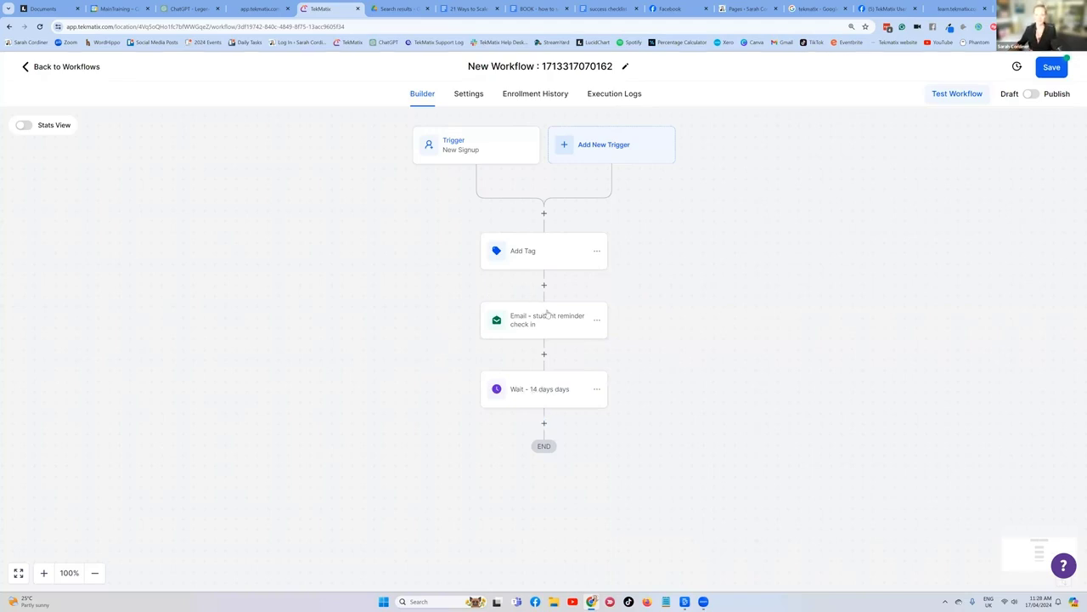
- Add a Go To action after the wait that loops back to the student reminder email, and save the workflow
{"action": "left_click", "coordinate": [544, 422]}
{"action": "type", "text": "go"}
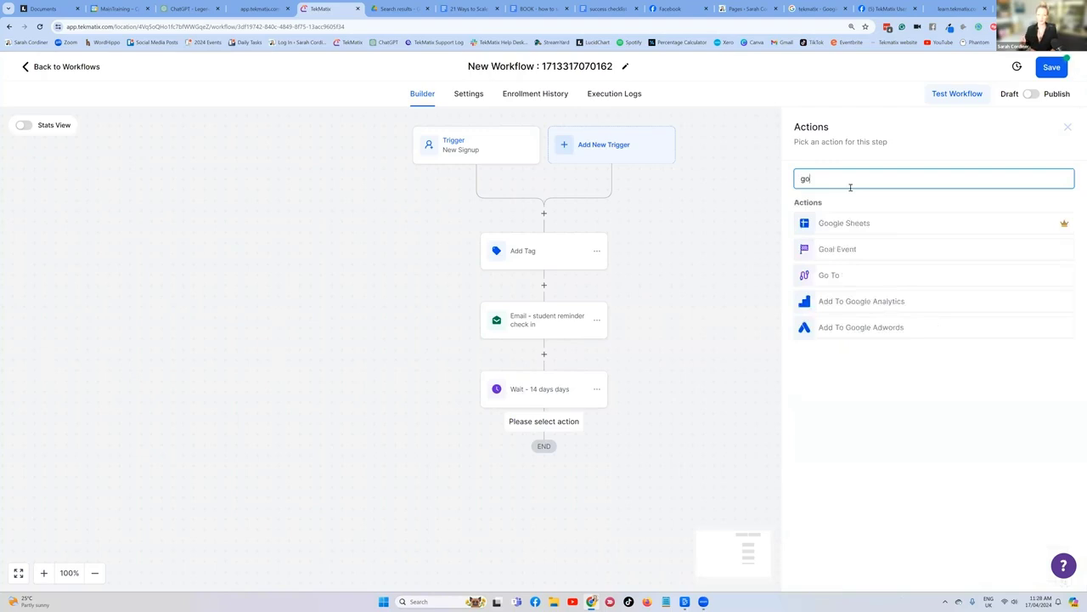
{"action": "left_click", "coordinate": [834, 277]}
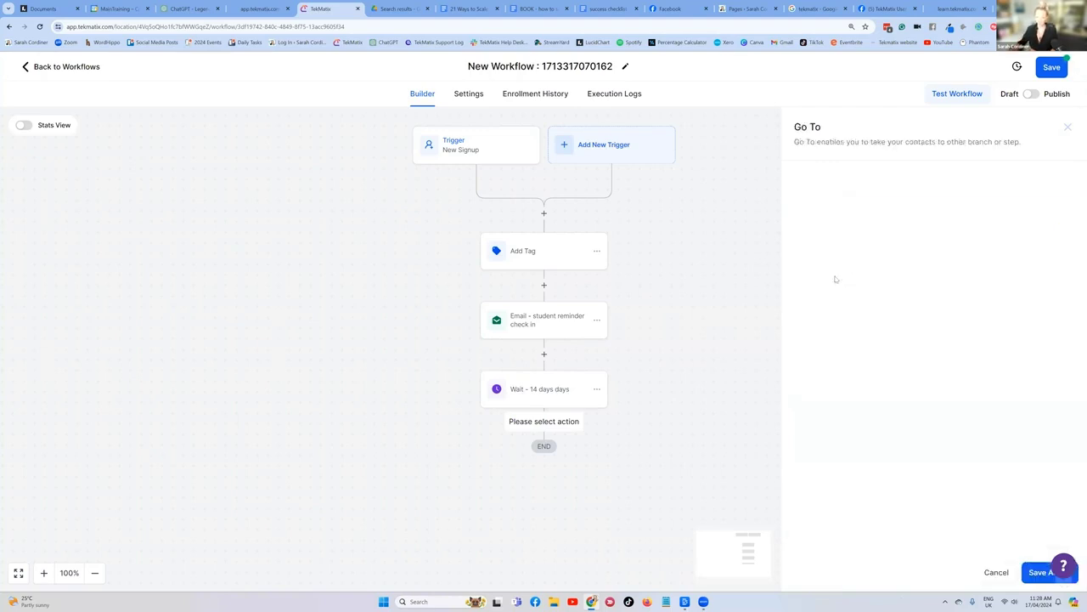
{"action": "left_click", "coordinate": [1038, 574]}
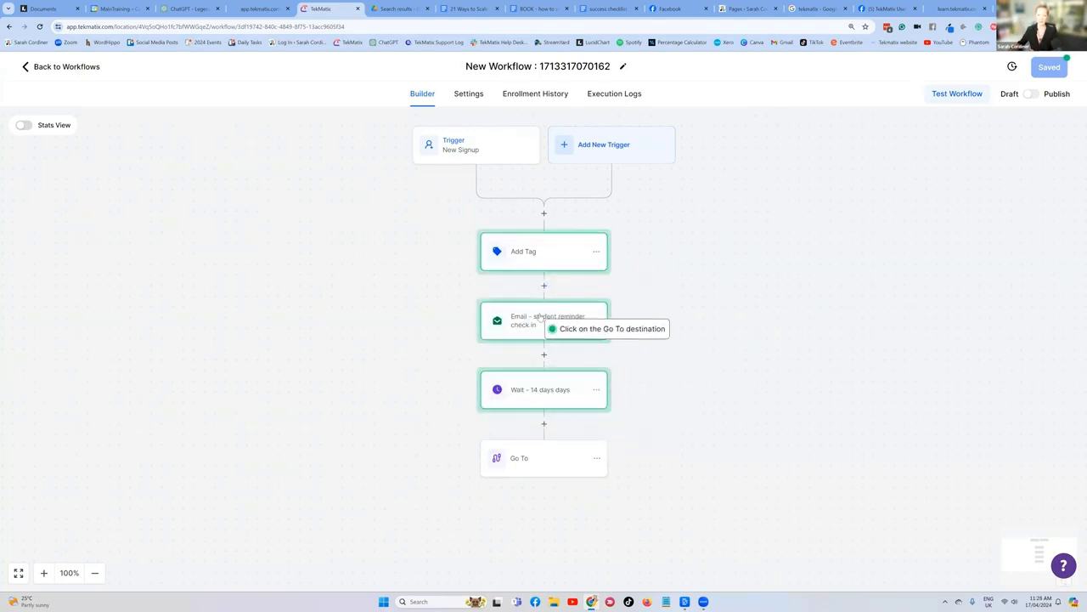
{"action": "left_click", "coordinate": [540, 317]}
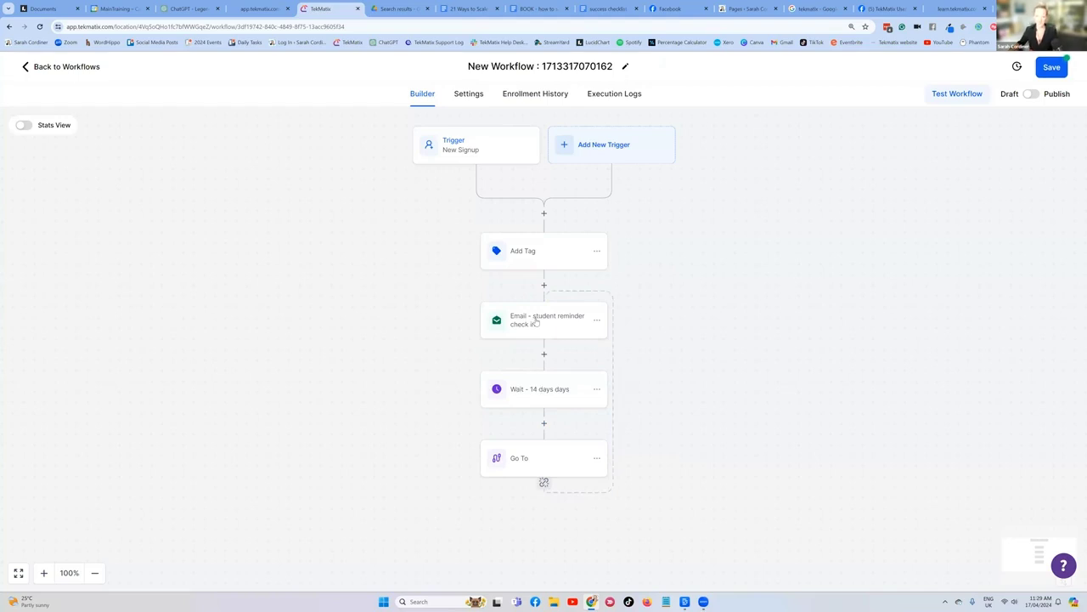
{"action": "left_click", "coordinate": [1051, 68]}
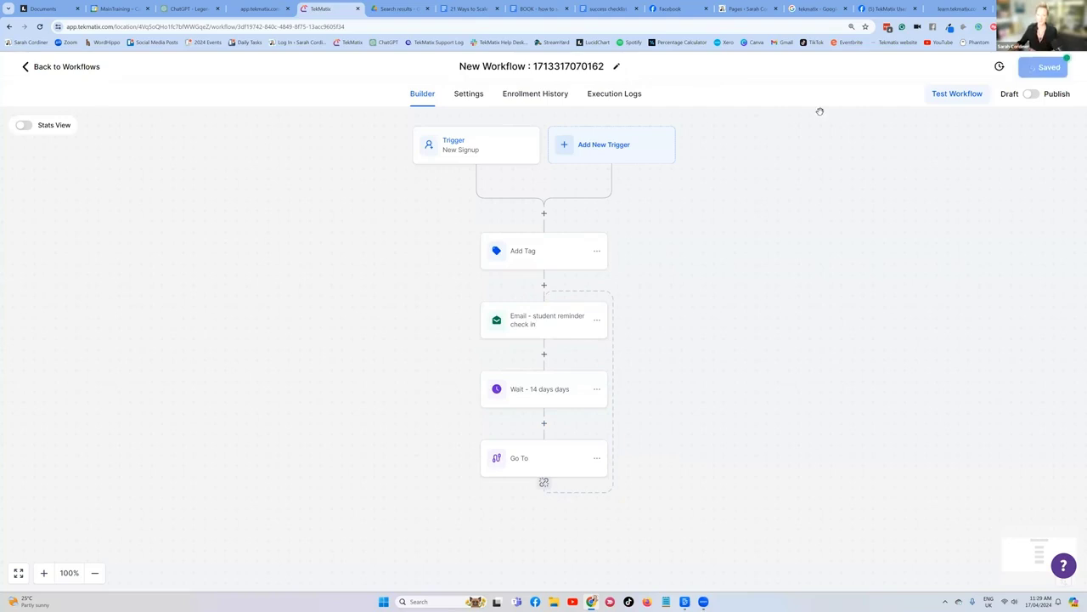
- Rename the workflow as "Gluten Free Course - Student Check in sequence"
{"action": "left_click", "coordinate": [596, 68]}
{"action": "key", "text": "ctrl+shift+Left"}
{"action": "key", "text": "ctrl+shift+Left"}
{"action": "key", "text": "ctrl+shift+Left"}
{"action": "key", "text": "ctrl+shift+Left"}
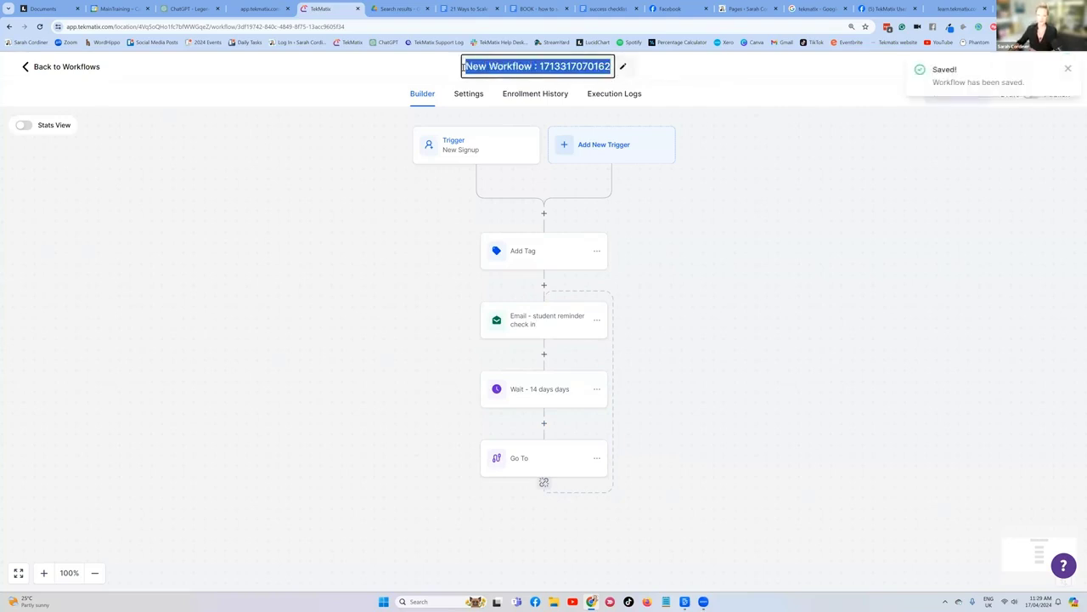
{"action": "key", "text": "BackSpace"}
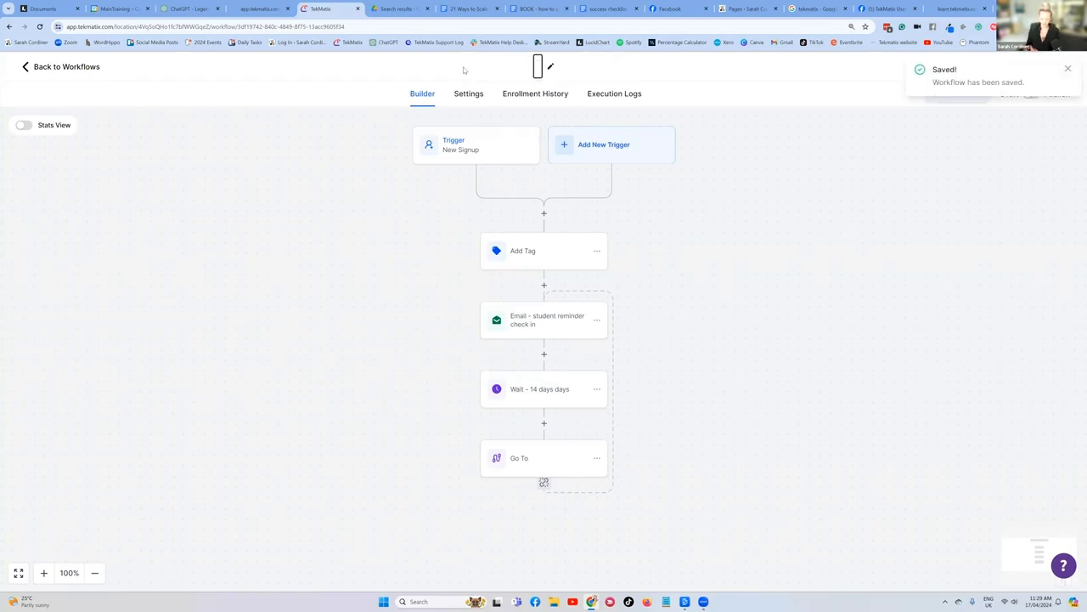
{"action": "type", "text": "Gluten"}
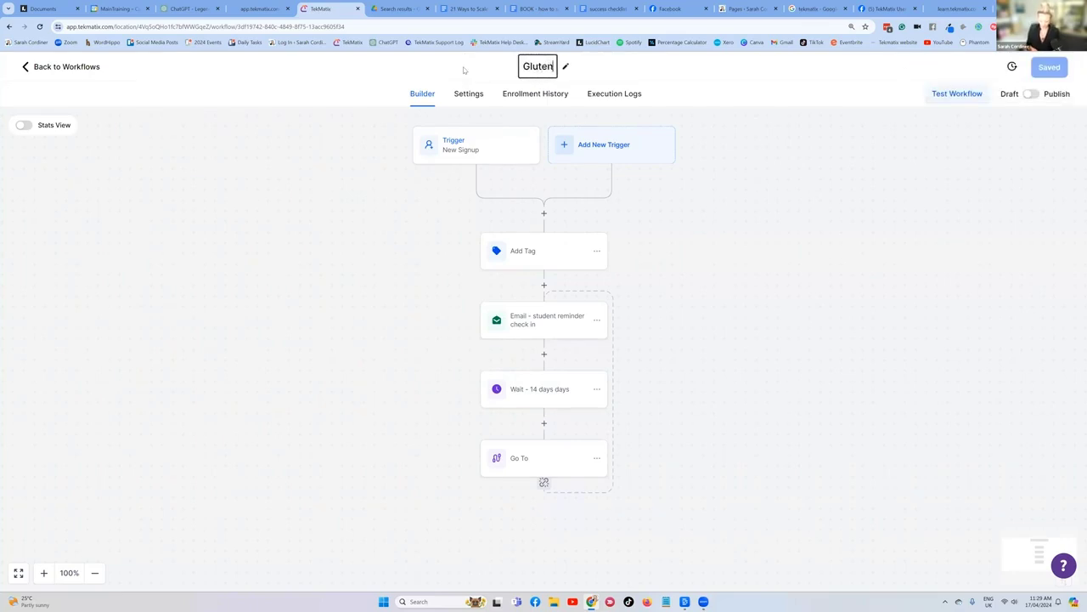
{"action": "type", "text": " Free Course - Student "}
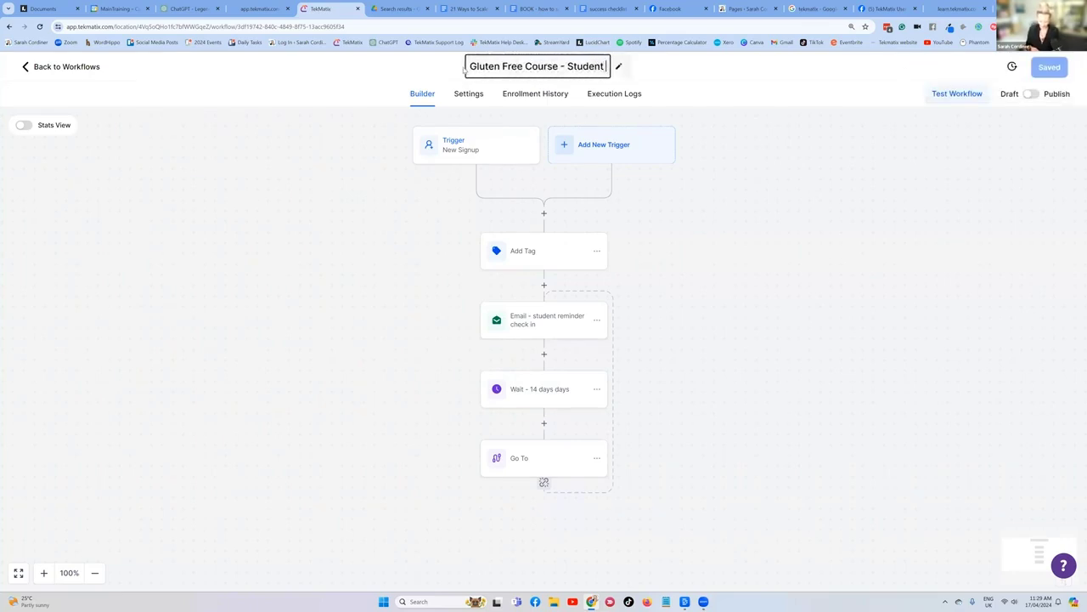
{"action": "type", "text": "Check in sequence"}
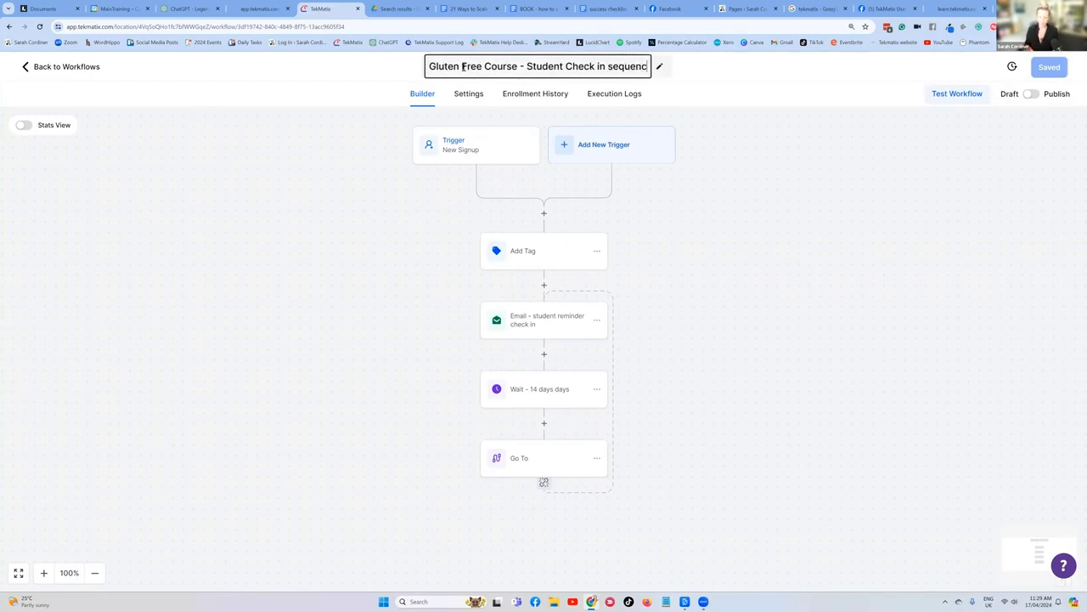
{"action": "key", "text": "Return"}
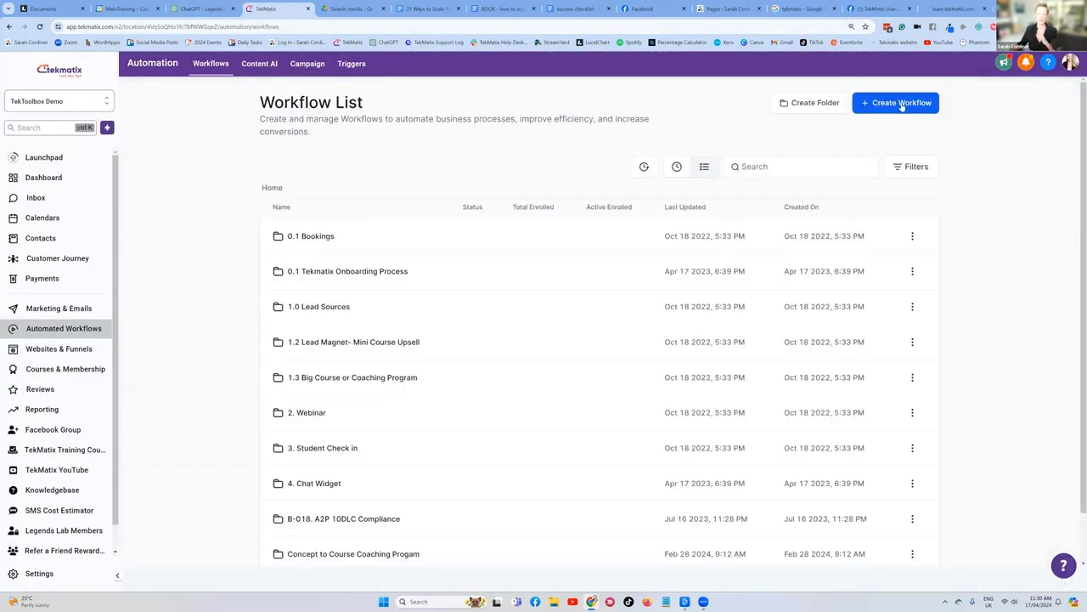
- Create a new workflow and name it "Gluten Free course - remove student from course reminders"
{"action": "left_click", "coordinate": [902, 104]}
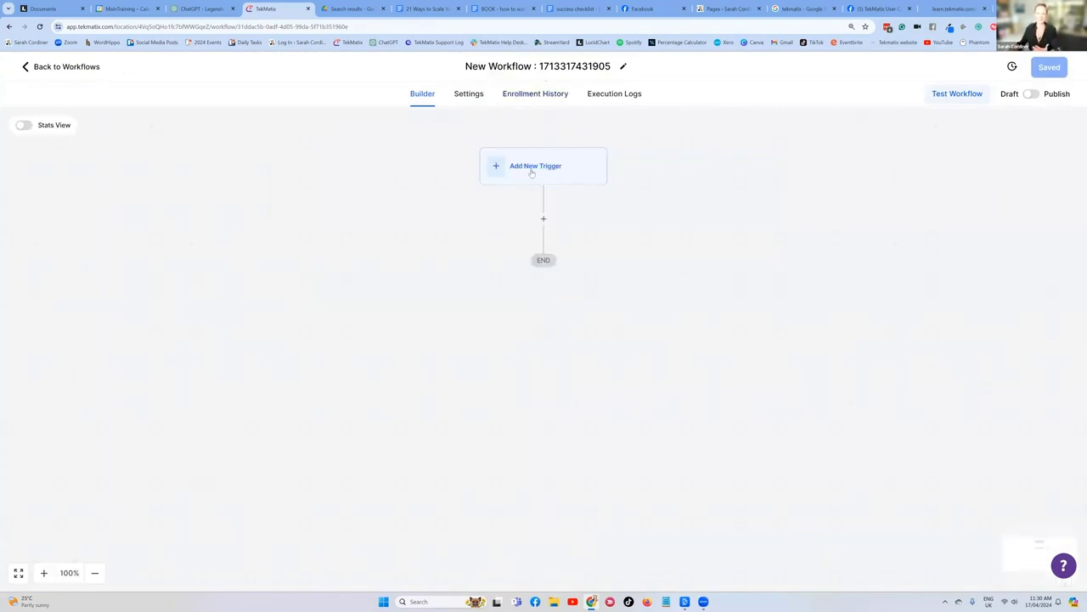
{"action": "left_click", "coordinate": [562, 66]}
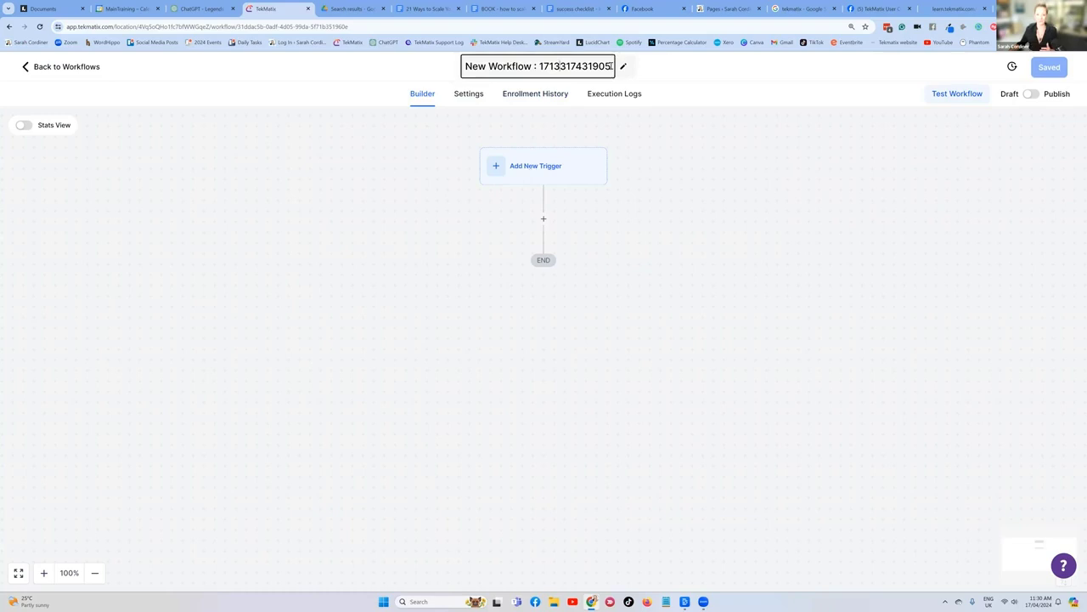
{"action": "left_click_drag", "start_coordinate": [611, 65], "coordinate": [467, 64]}
{"action": "key", "text": "BackSpace"}
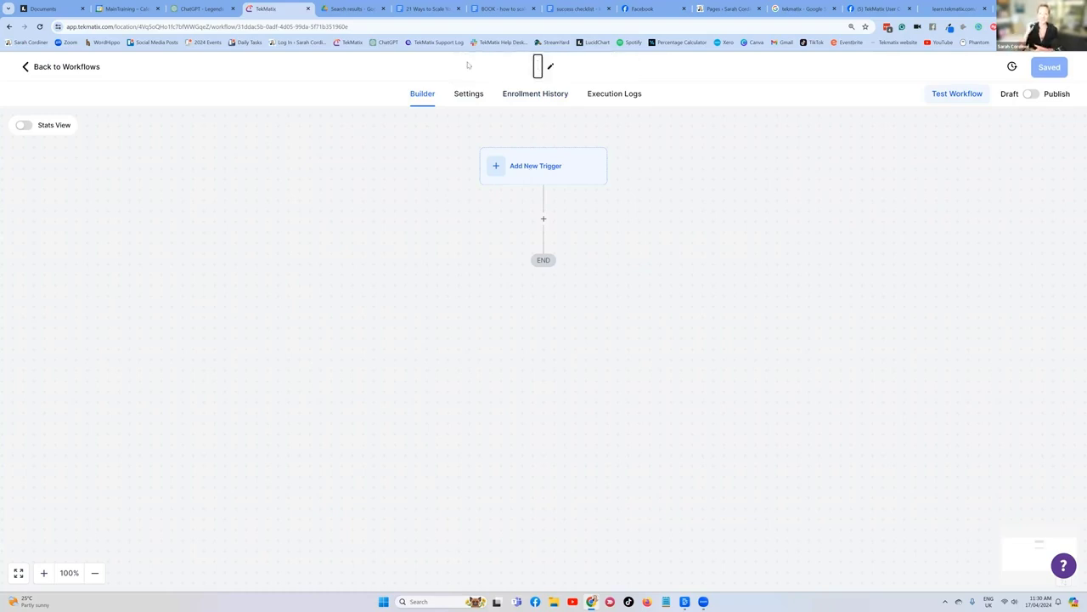
{"action": "type", "text": "R"}
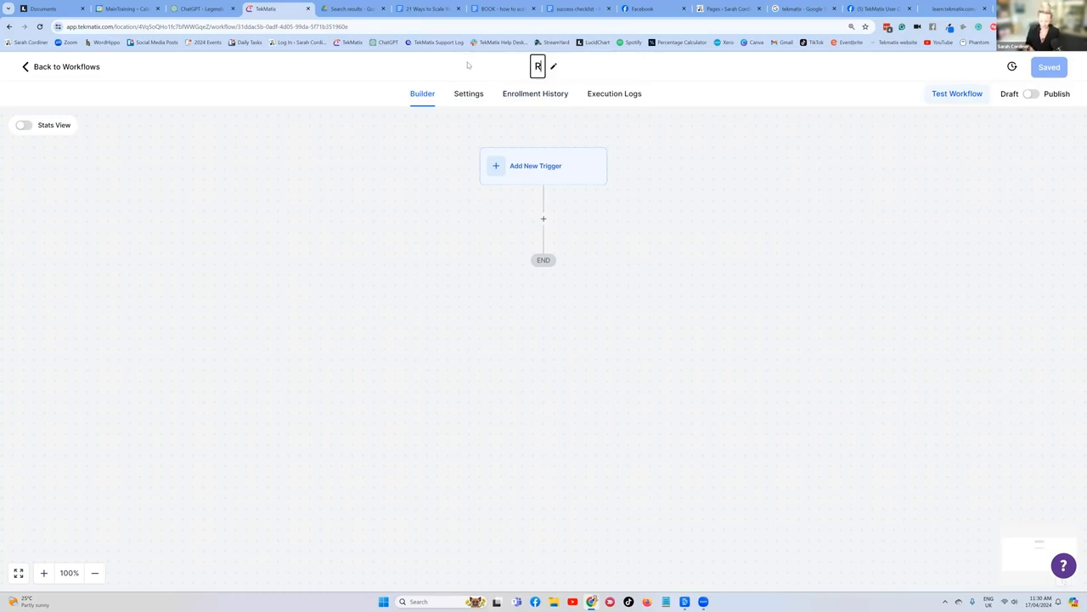
{"action": "key", "text": "BackSpace"}
{"action": "type", "text": "Gluten"}
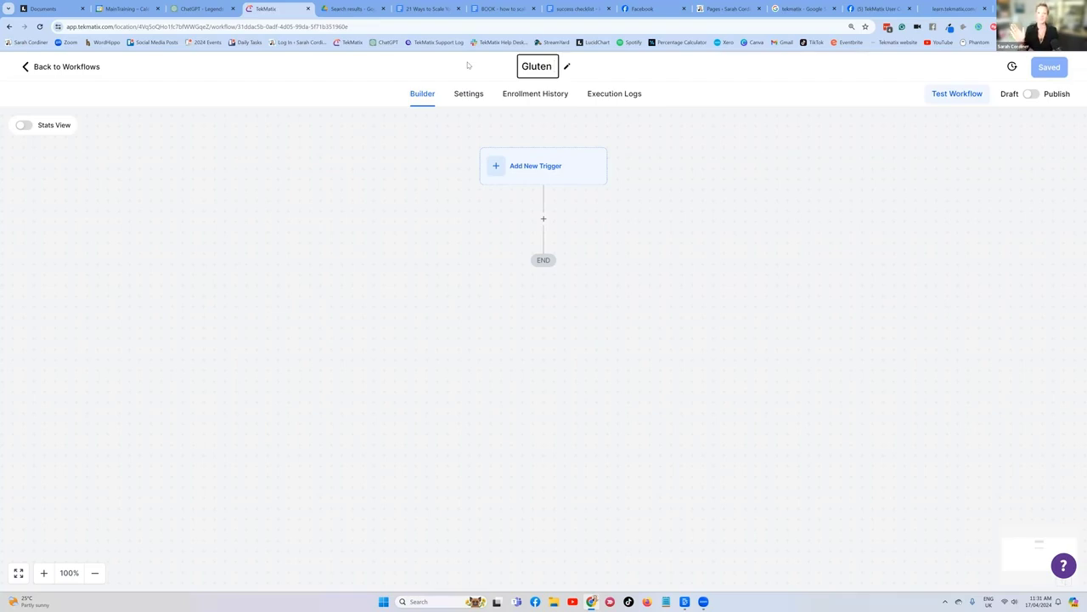
{"action": "type", "text": "Fr"}
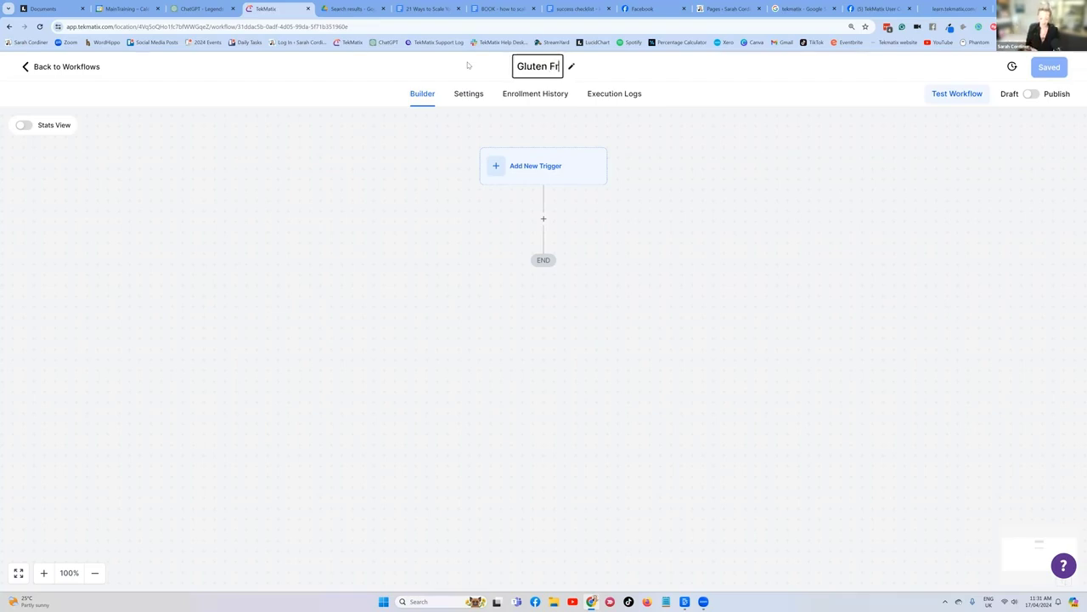
{"action": "type", "text": "ee course -"}
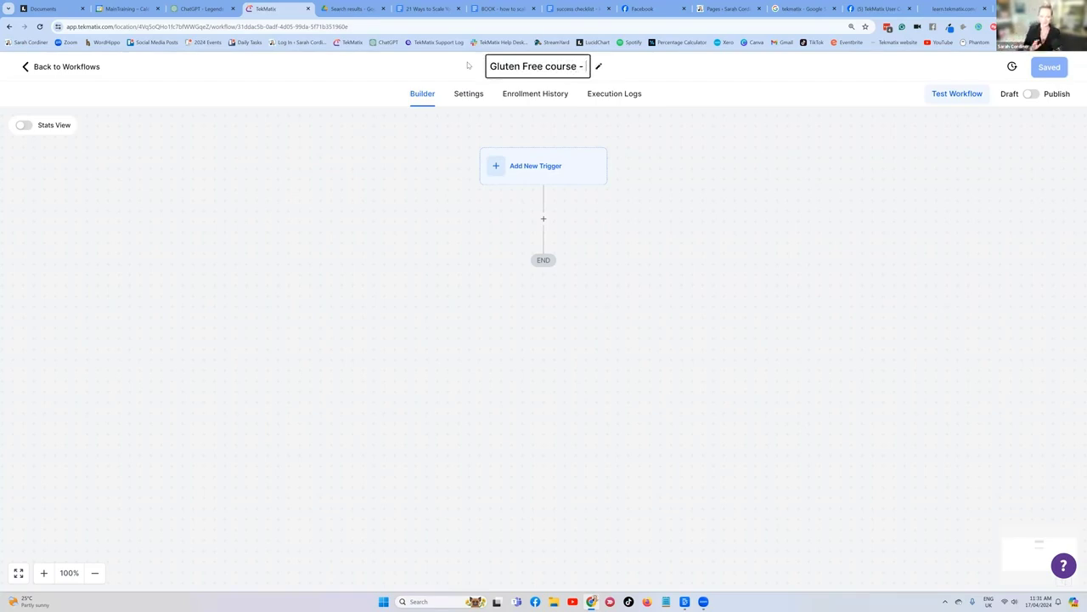
{"action": "type", "text": "remove"}
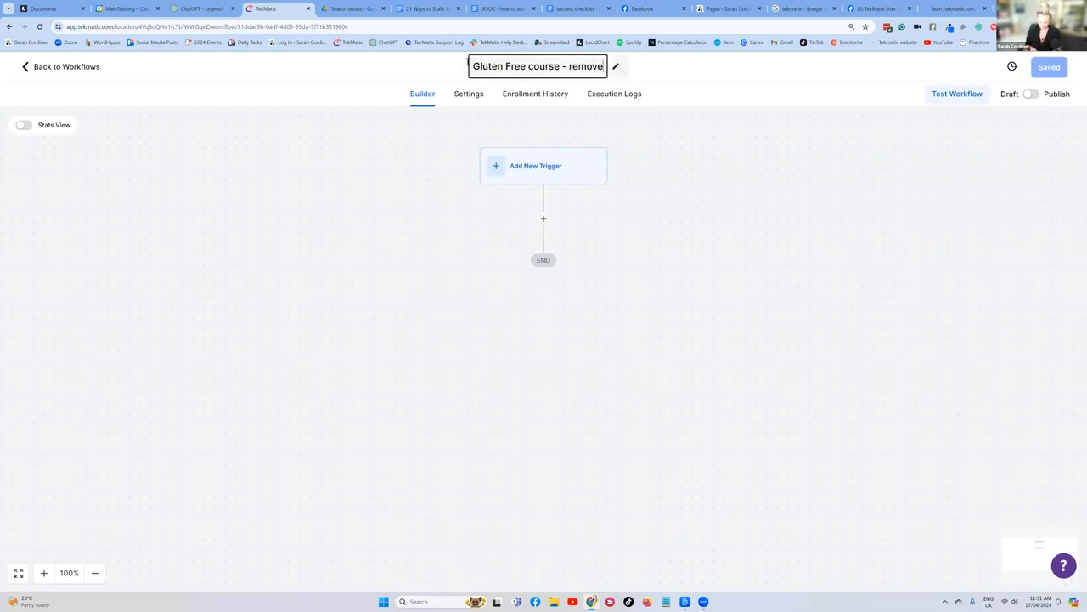
{"action": "type", "text": " student from c"}
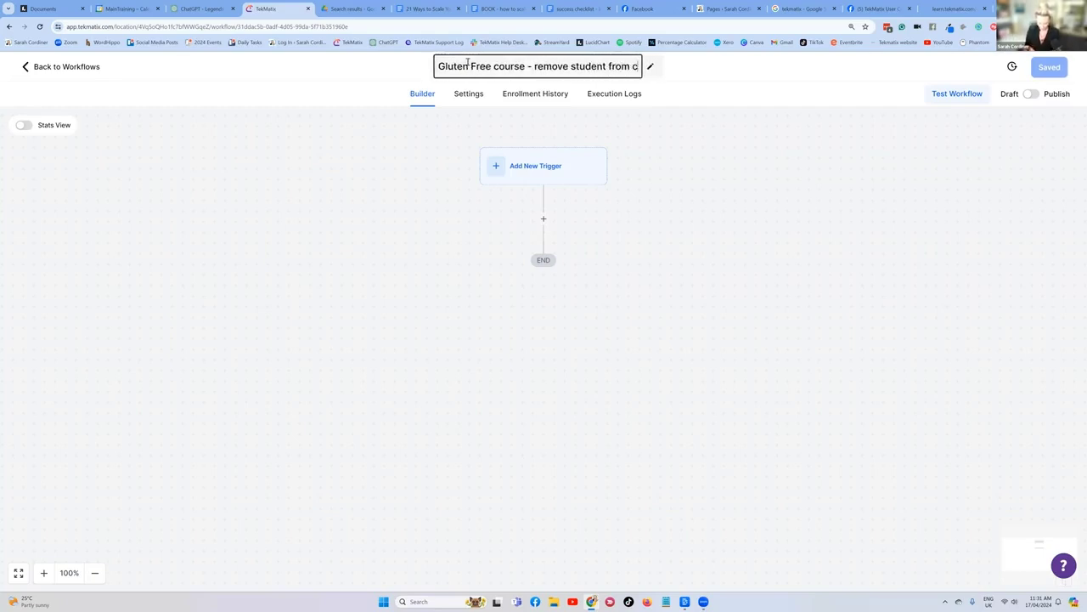
{"action": "type", "text": "ourse reminders"}
{"action": "key", "text": "Return"}
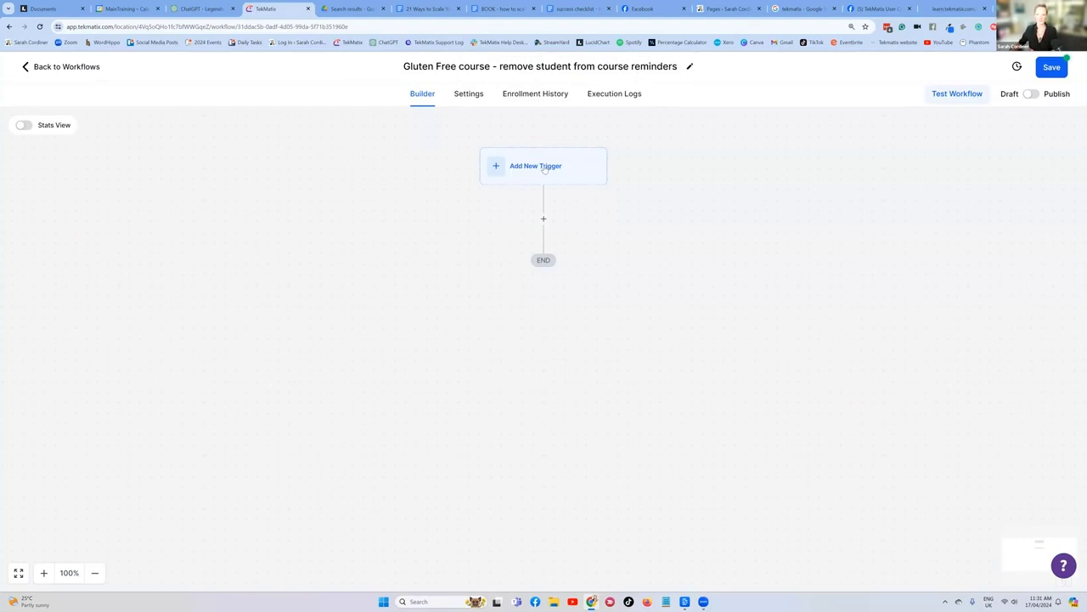
- Add a Trigger Link Clicked trigger filtered to the trigger link "Stop reminders for the gluten free course"
{"action": "left_click", "coordinate": [545, 167]}
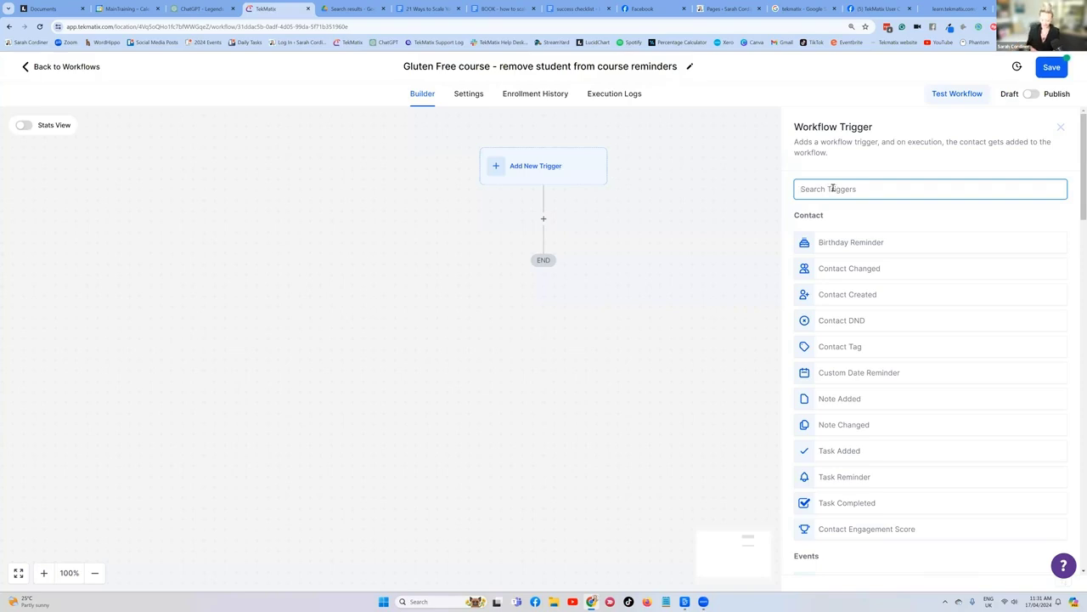
{"action": "type", "text": "trigg"}
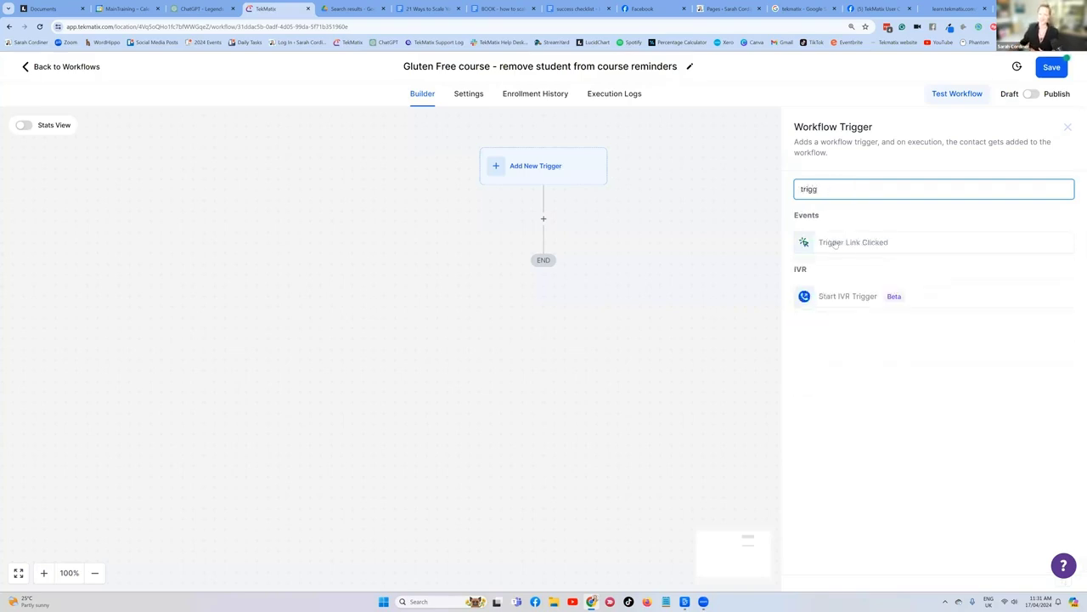
{"action": "left_click", "coordinate": [856, 243]}
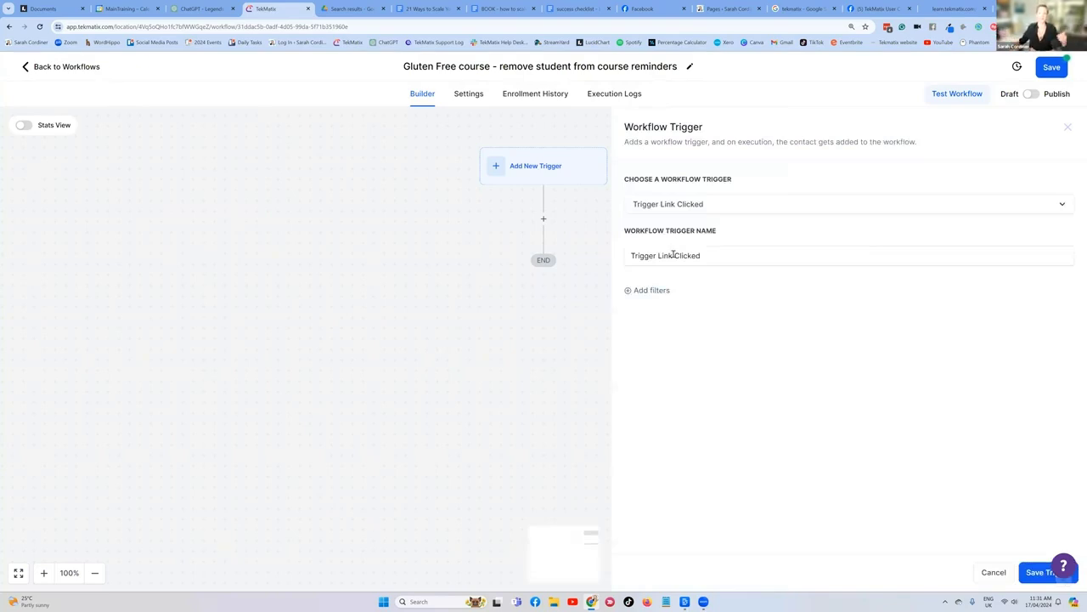
{"action": "left_click", "coordinate": [653, 290]}
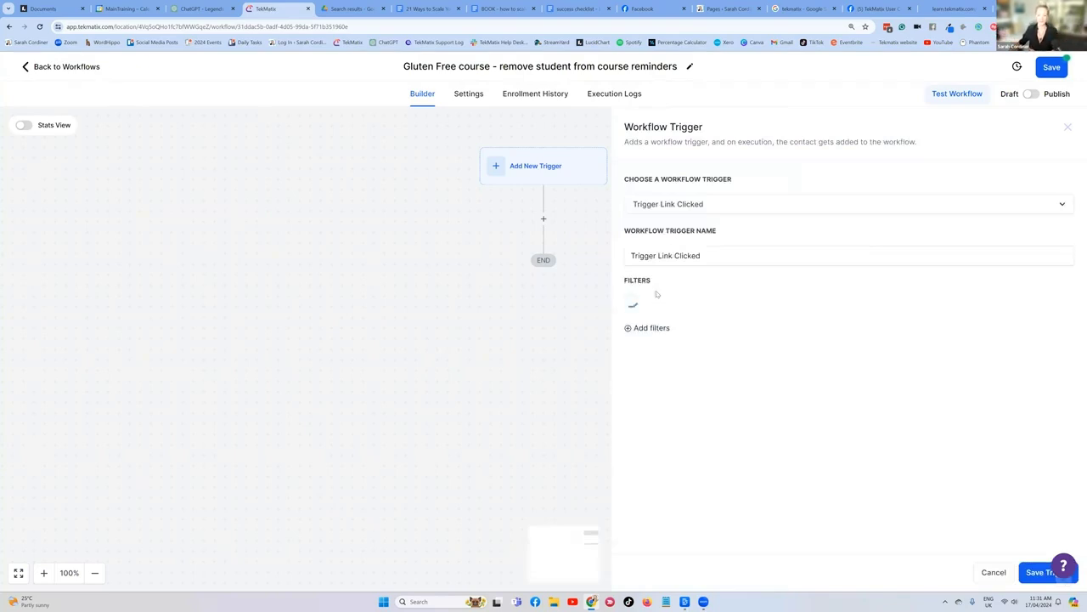
{"action": "left_click", "coordinate": [659, 303]}
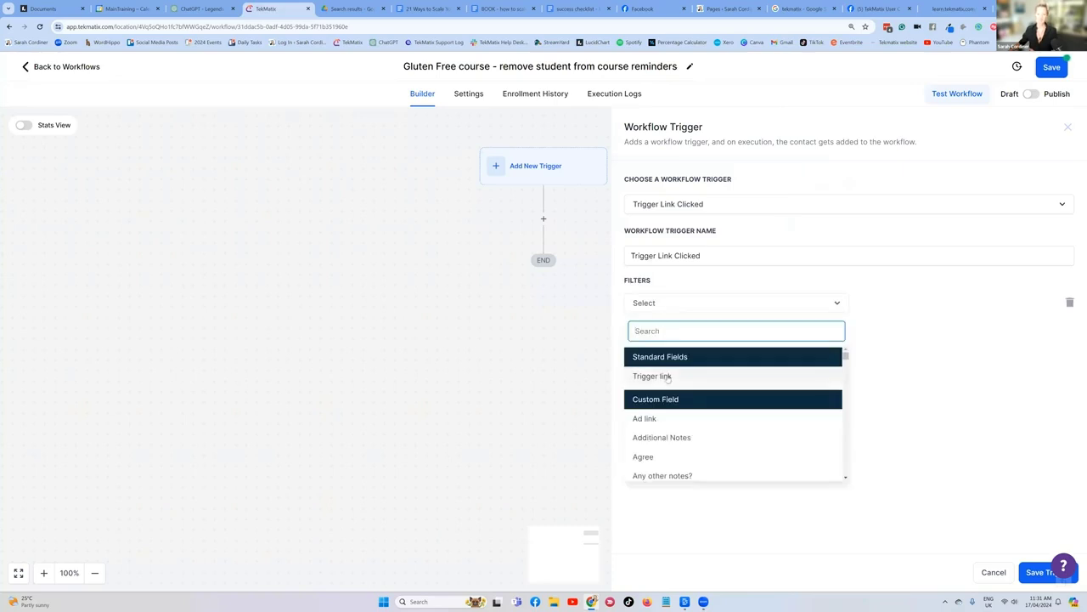
{"action": "left_click", "coordinate": [668, 376]}
{"action": "left_click", "coordinate": [899, 303]}
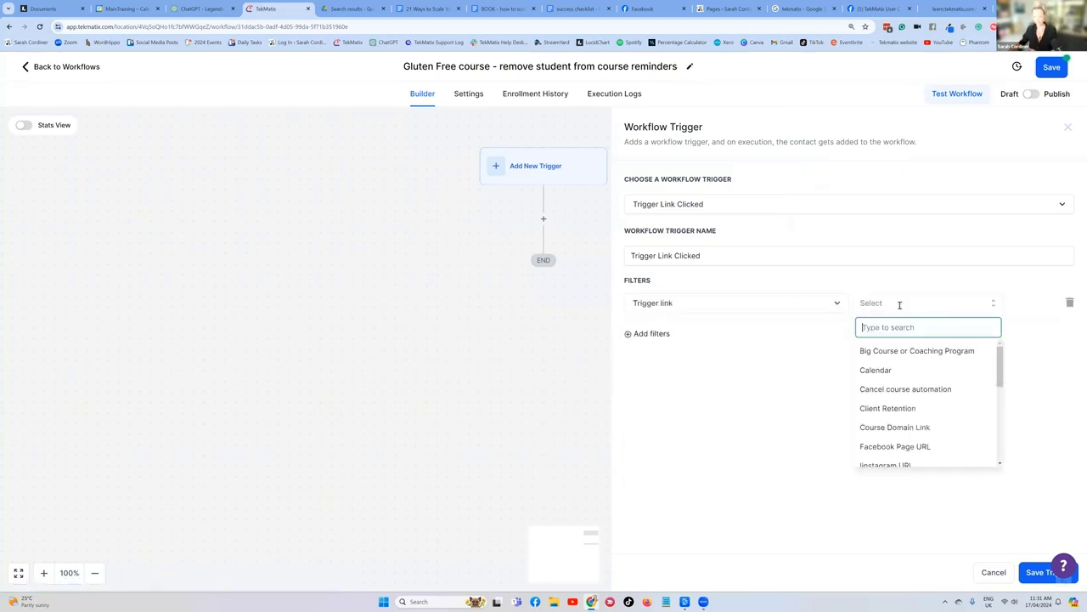
{"action": "type", "text": "glut"}
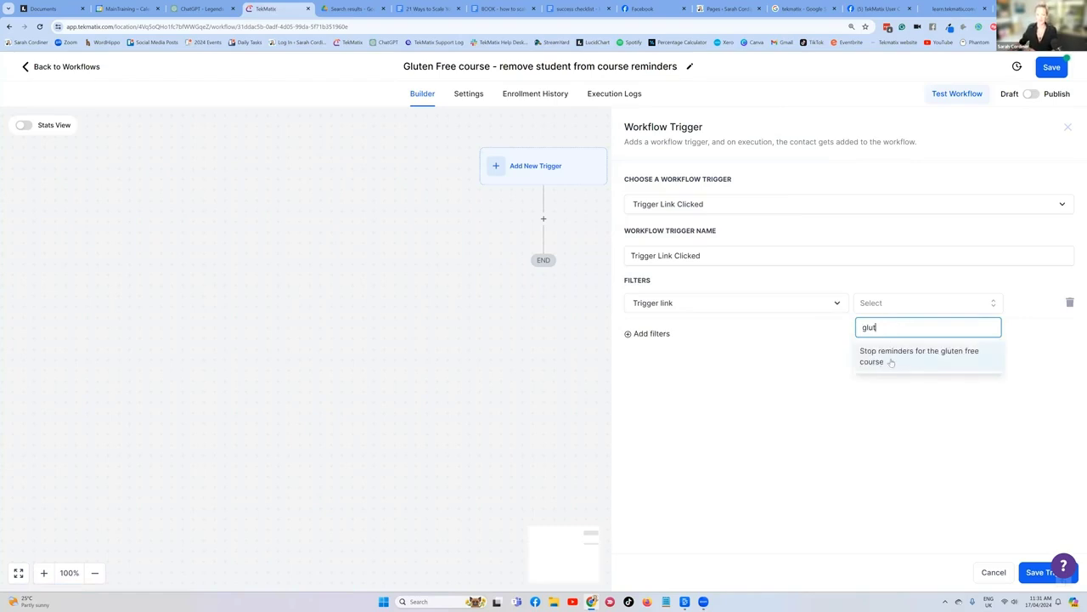
{"action": "left_click", "coordinate": [903, 361]}
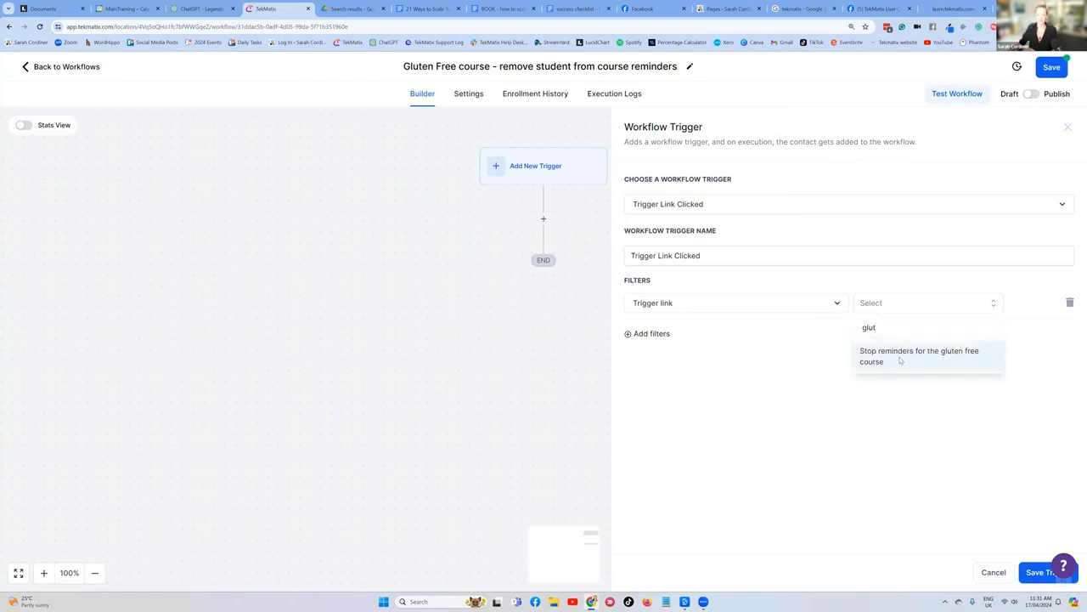
{"action": "left_click", "coordinate": [735, 206]}
{"action": "key", "text": "Escape"}
- Name the trigger "Trigger Link Clicked - remove from reminders" and save it
{"action": "left_click", "coordinate": [711, 255]}
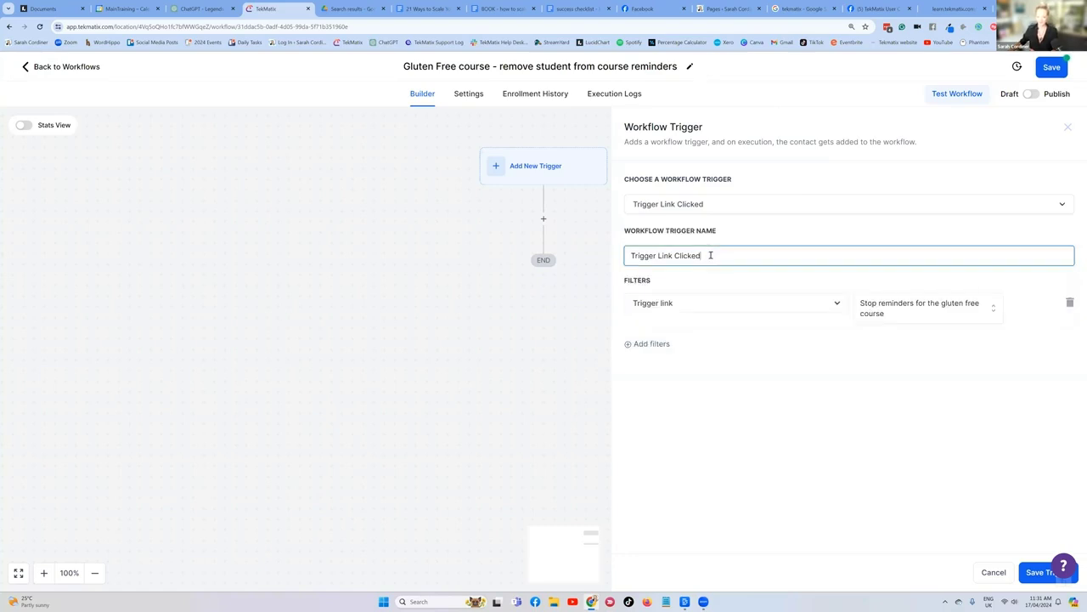
{"action": "type", "text": "- remove from workflow"}
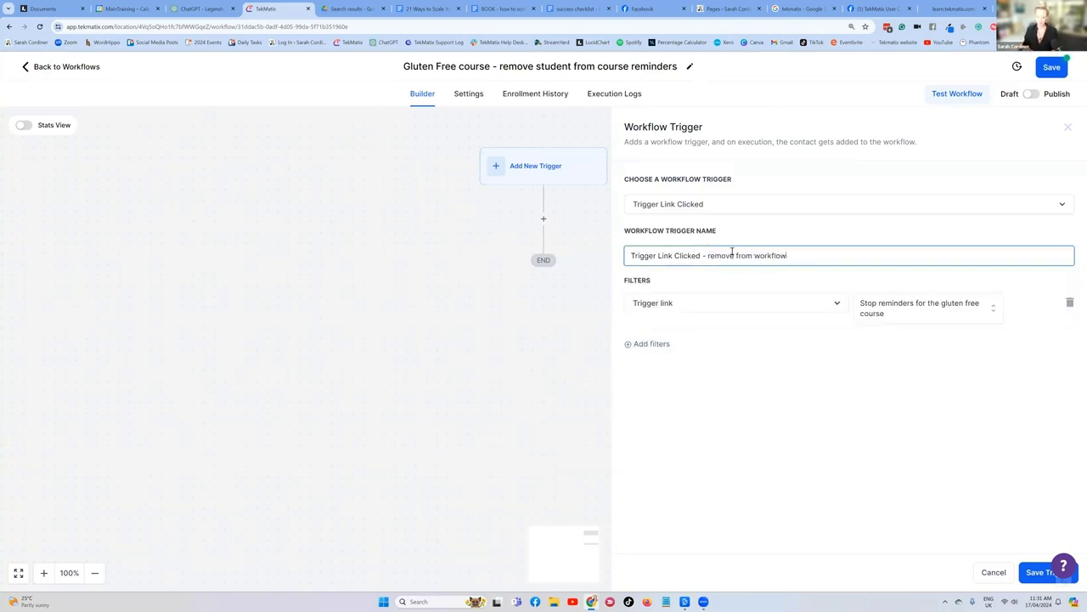
{"action": "key", "text": "BackSpace"}
{"action": "key", "text": "BackSpace"}
{"action": "key", "text": "BackSpace"}
{"action": "key", "text": "BackSpace"}
{"action": "key", "text": "BackSpace"}
{"action": "key", "text": "BackSpace"}
{"action": "key", "text": "BackSpace"}
{"action": "key", "text": "BackSpace"}
{"action": "type", "text": "re"}
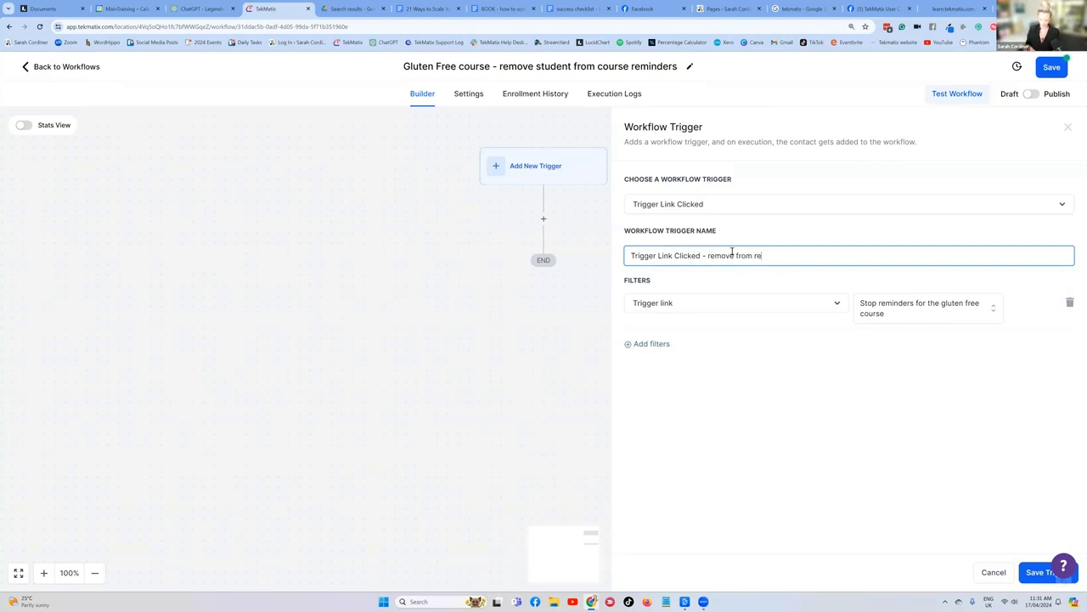
{"action": "type", "text": "minders"}
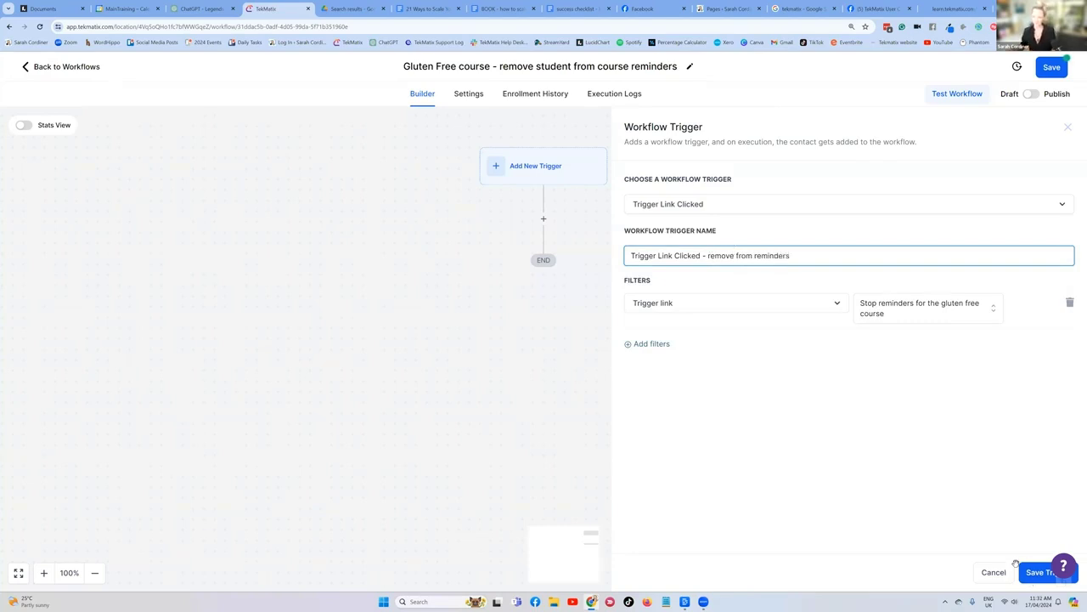
{"action": "left_click", "coordinate": [1041, 573]}
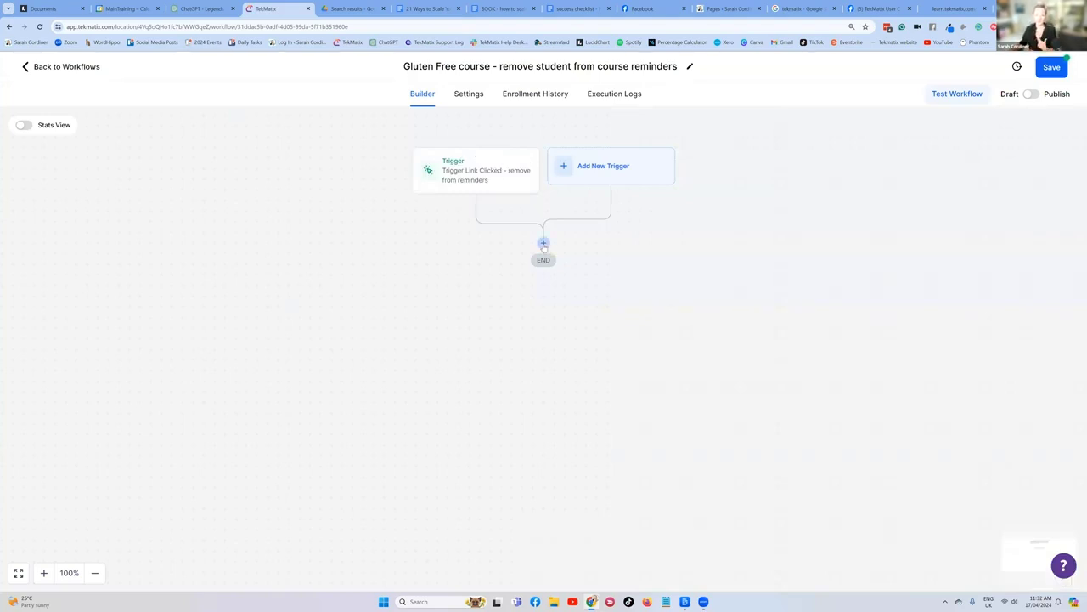
- Add an Add Contact Tag action with the new tag "has asked to be removed from the gluten free course reminders" and save it
{"action": "left_click", "coordinate": [543, 244]}
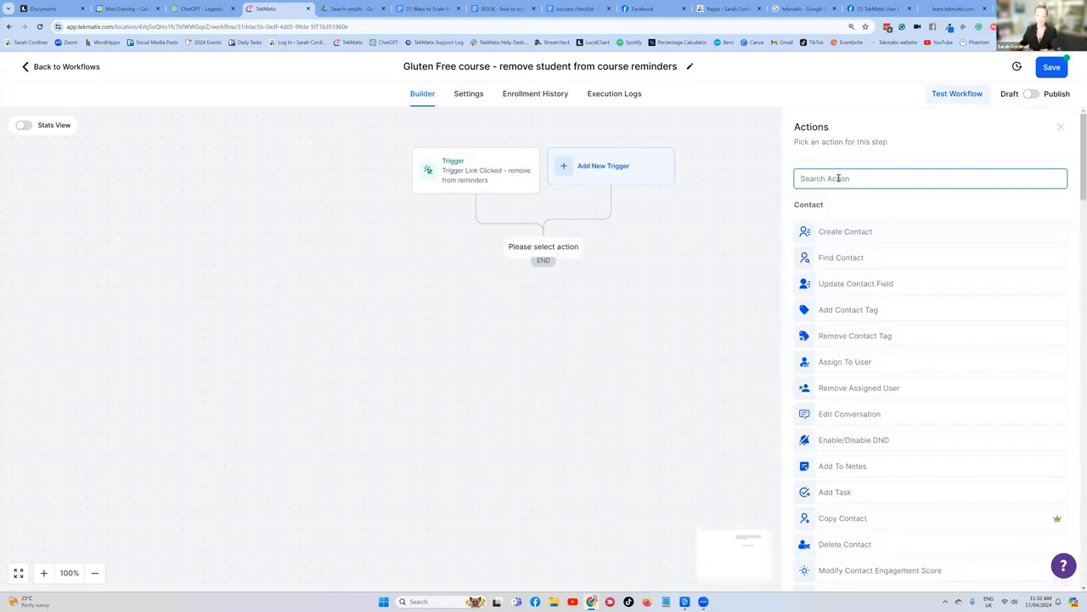
{"action": "type", "text": "tag"}
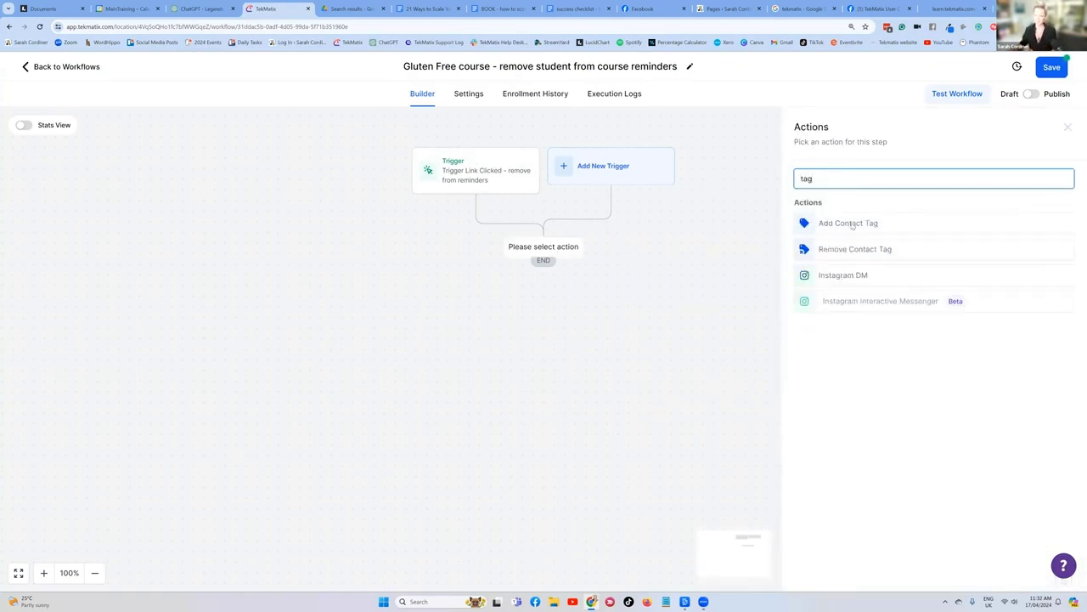
{"action": "left_click", "coordinate": [850, 223]}
{"action": "left_click", "coordinate": [838, 245]}
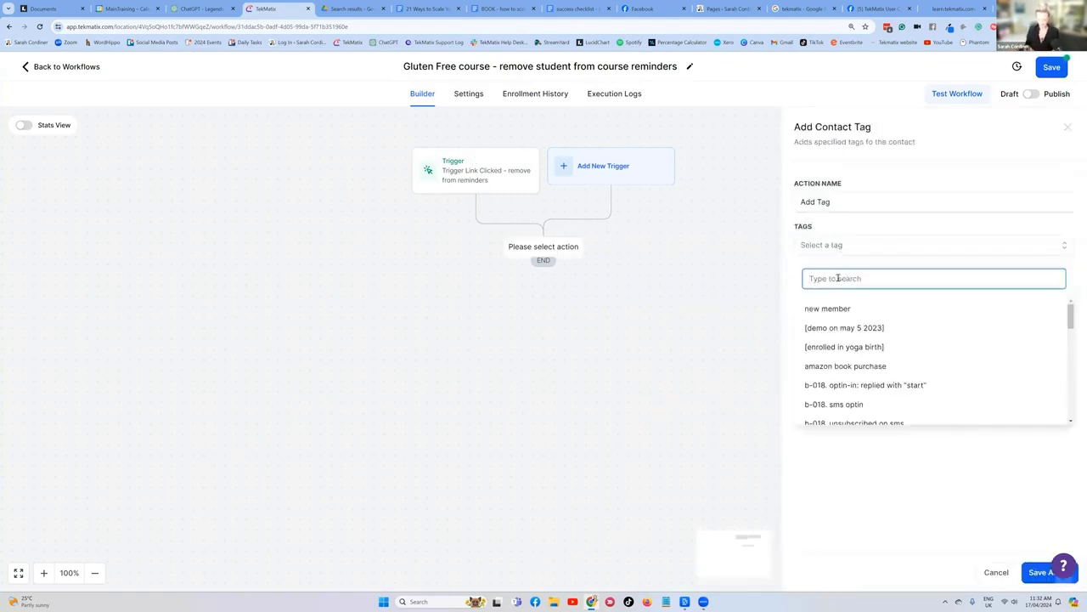
{"action": "type", "text": "has asked t"}
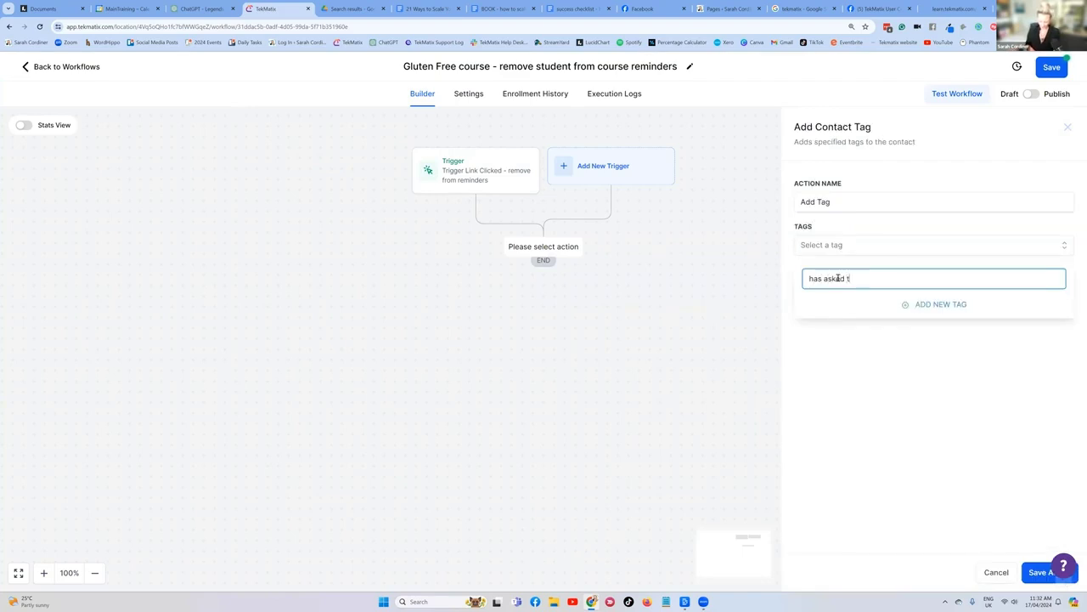
{"action": "type", "text": "o be removed from the gluten free reminders"}
{"action": "left_click", "coordinate": [971, 279]}
{"action": "type", "text": "course reminders"}
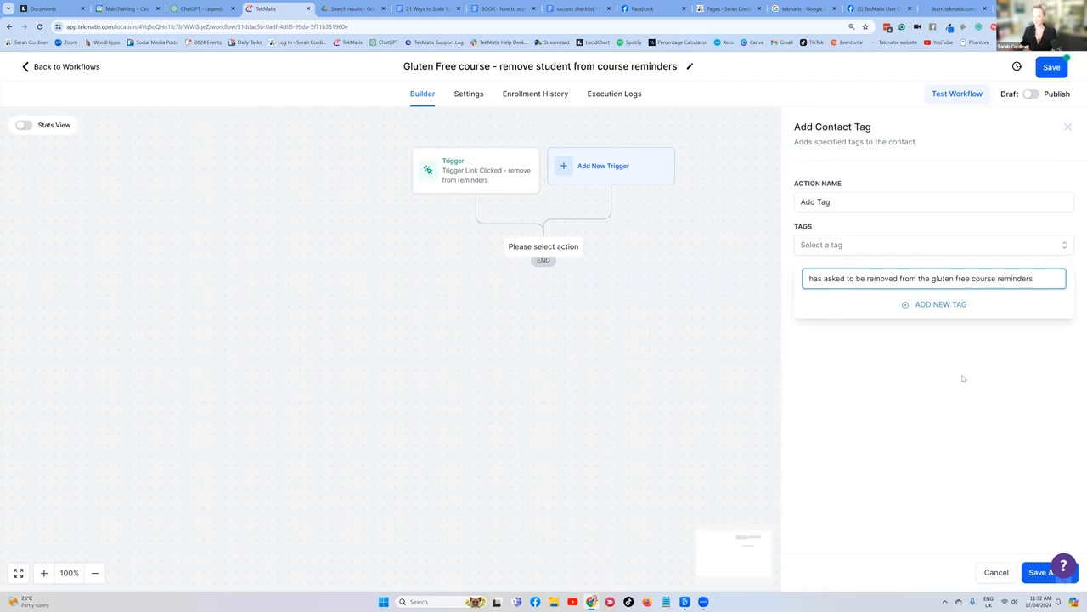
{"action": "left_click", "coordinate": [932, 303]}
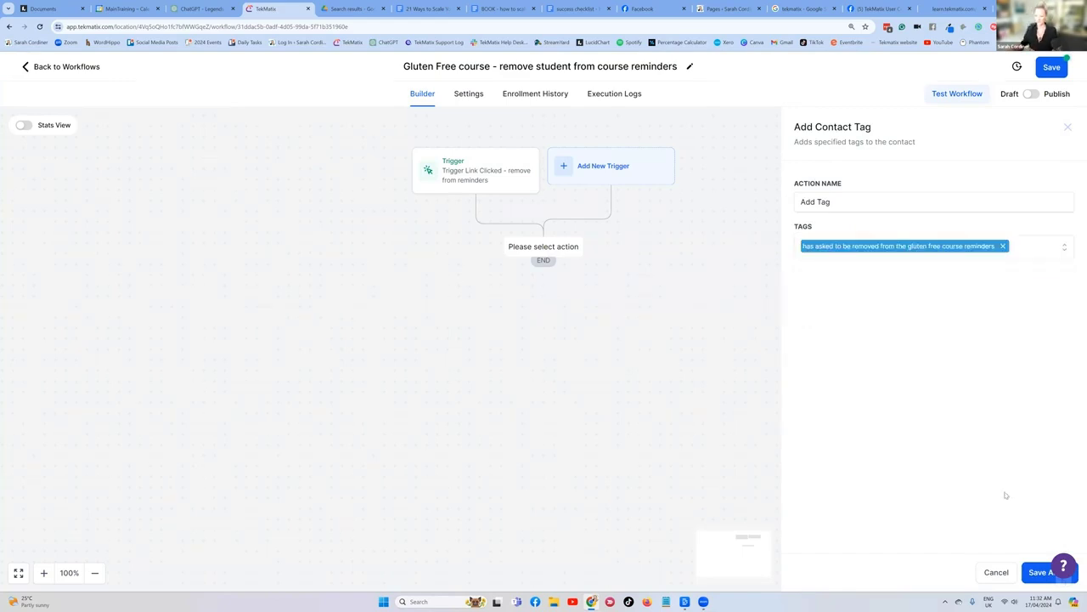
{"action": "left_click", "coordinate": [1035, 576]}
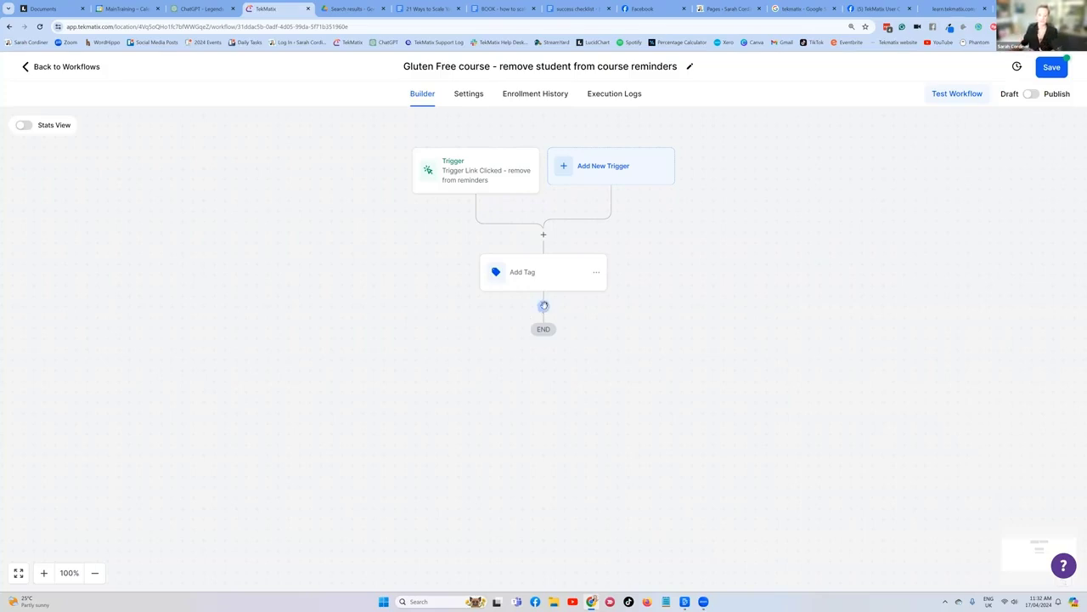
- Add an Add To Notes action after the tag reading "{{contact.name}} has clicked the button to be removed from the gluten free course reminders" and save it
{"action": "left_click", "coordinate": [543, 308]}
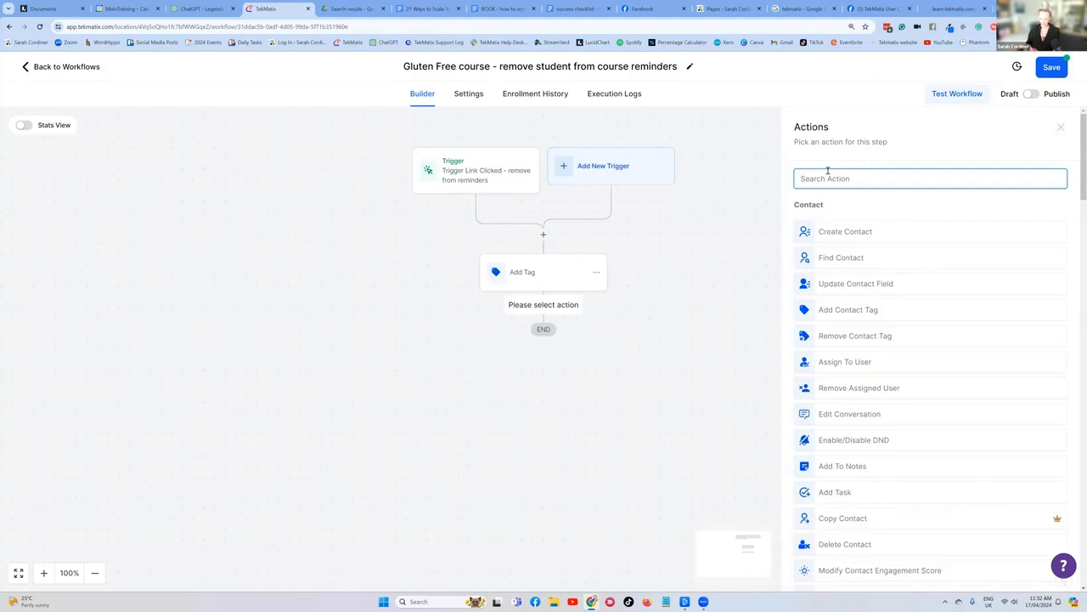
{"action": "type", "text": "note"}
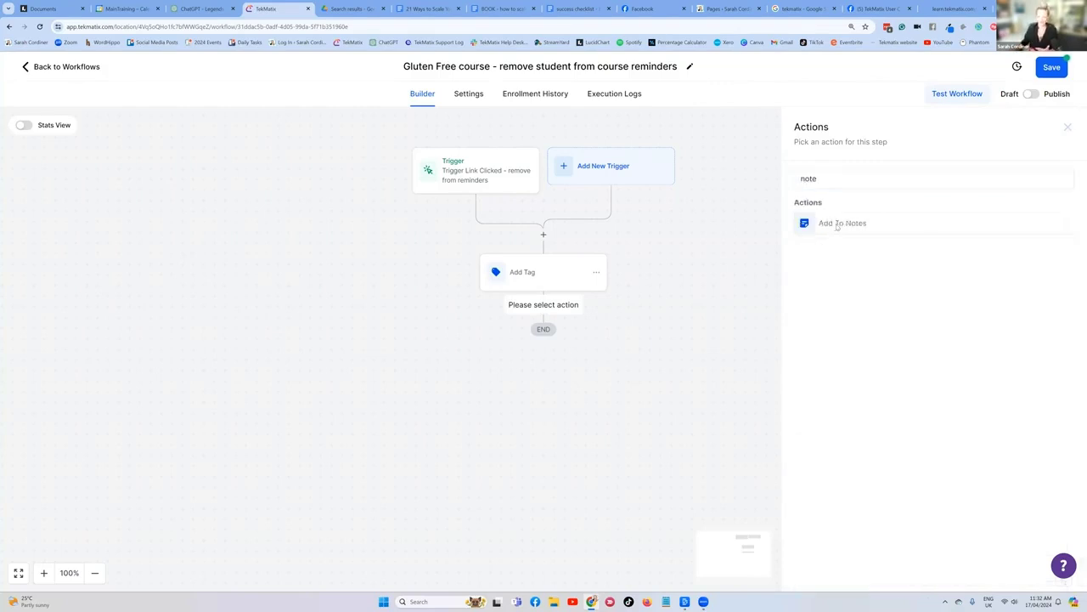
{"action": "left_click", "coordinate": [836, 224]}
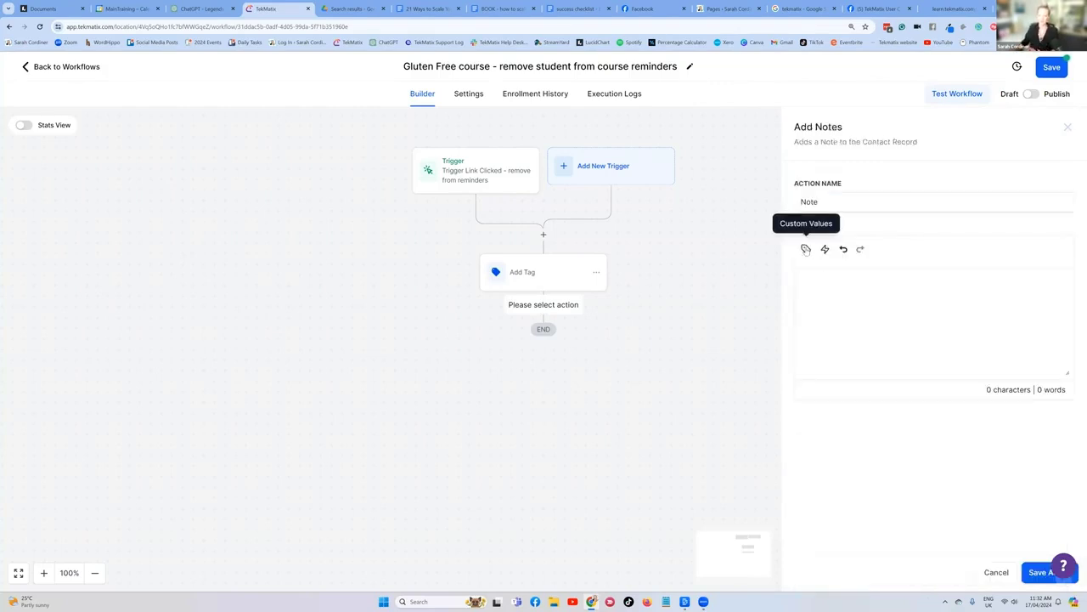
{"action": "left_click", "coordinate": [805, 249]}
{"action": "left_click", "coordinate": [768, 304]}
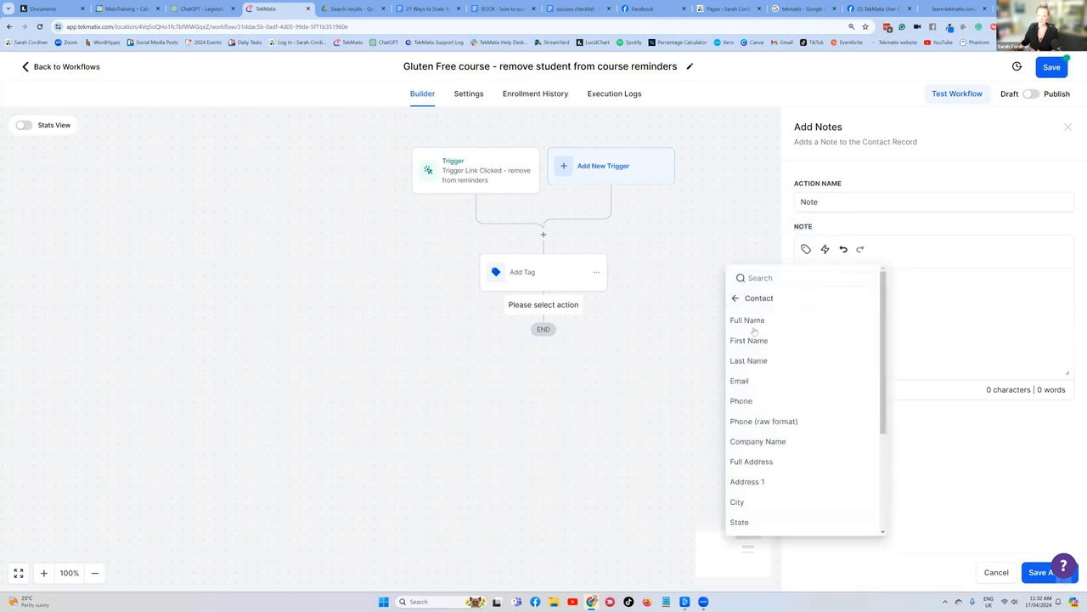
{"action": "left_click", "coordinate": [755, 324]}
{"action": "type", "text": "has cl"}
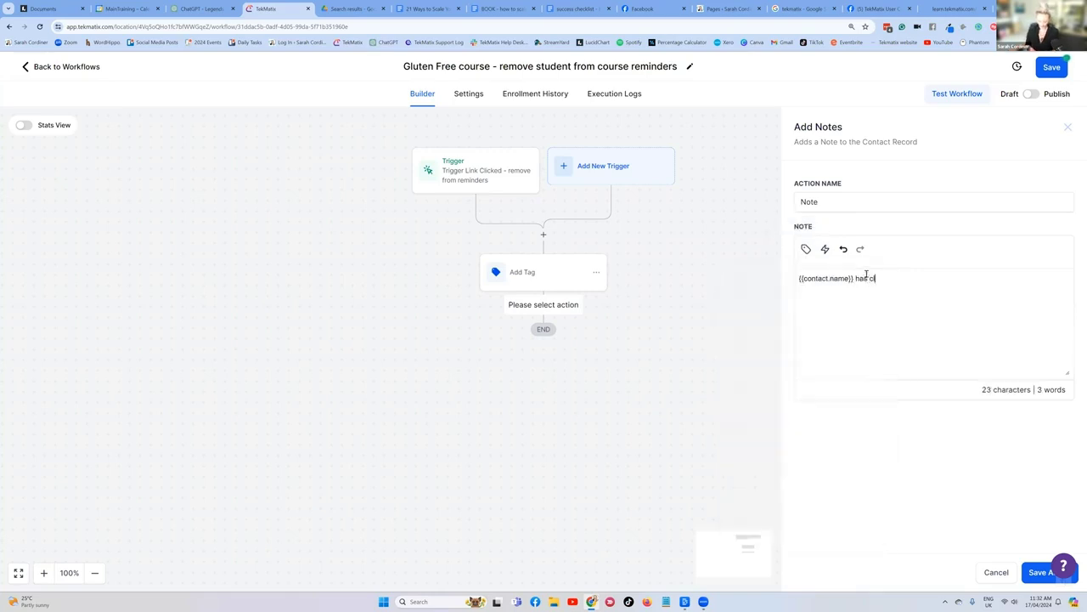
{"action": "type", "text": "icked the button "}
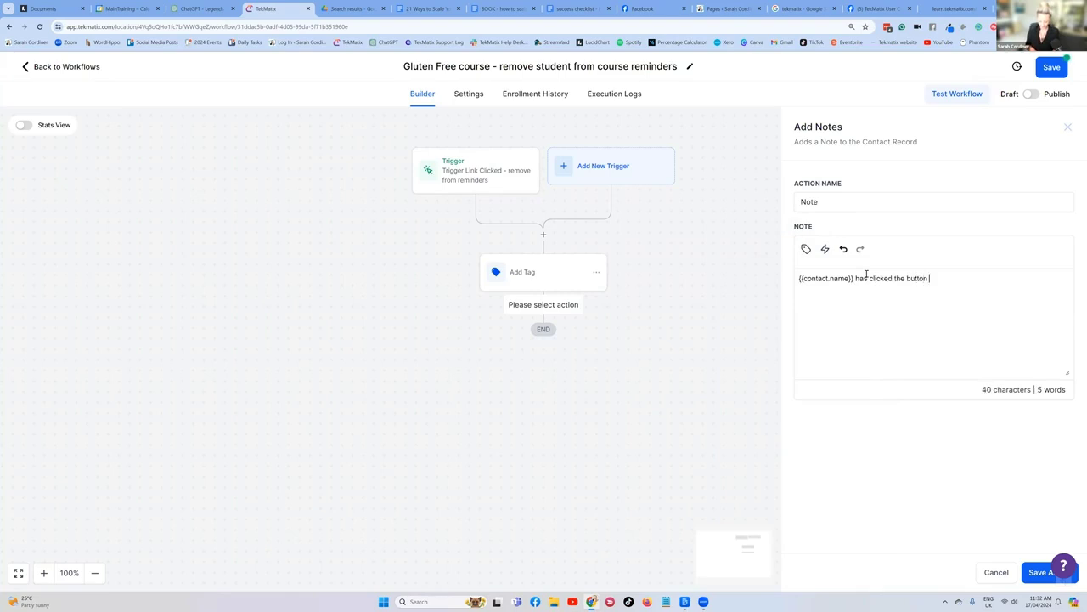
{"action": "type", "text": "to be removed from the gluten fre"}
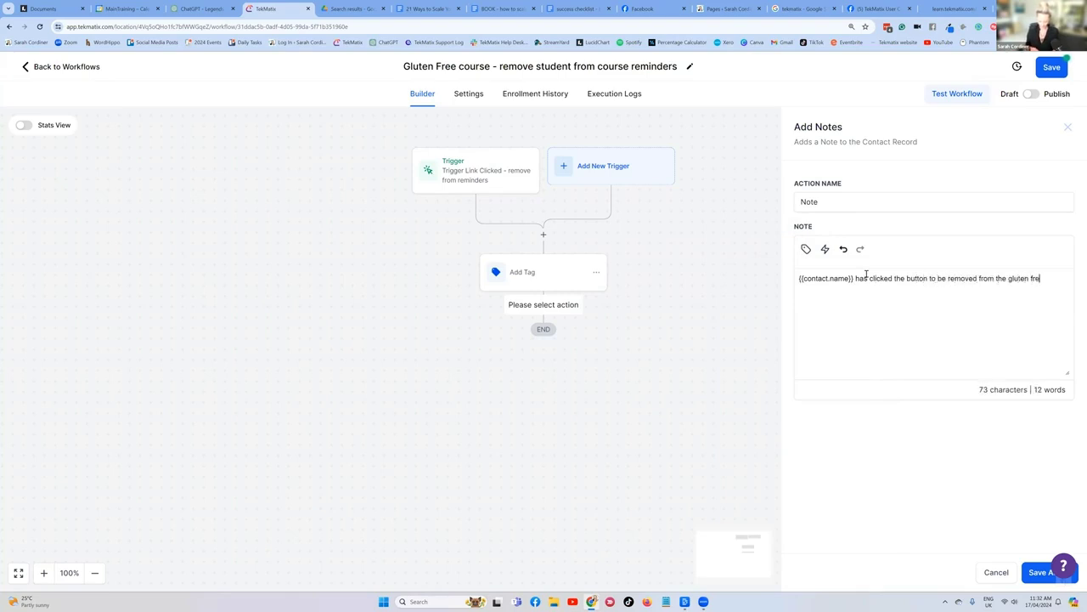
{"action": "type", "text": "e course reminders."}
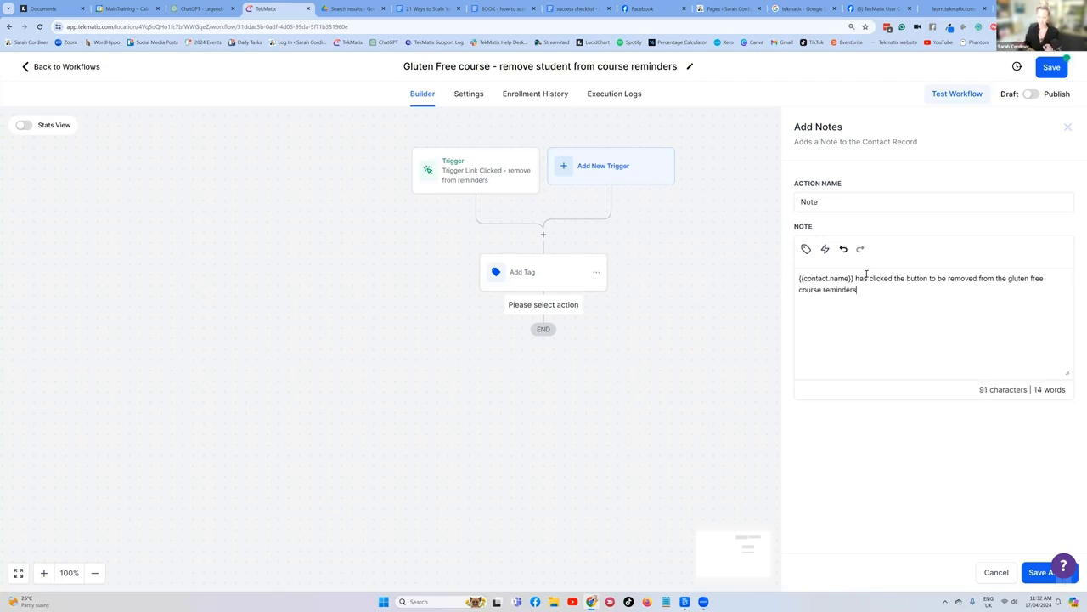
{"action": "left_click", "coordinate": [1032, 574]}
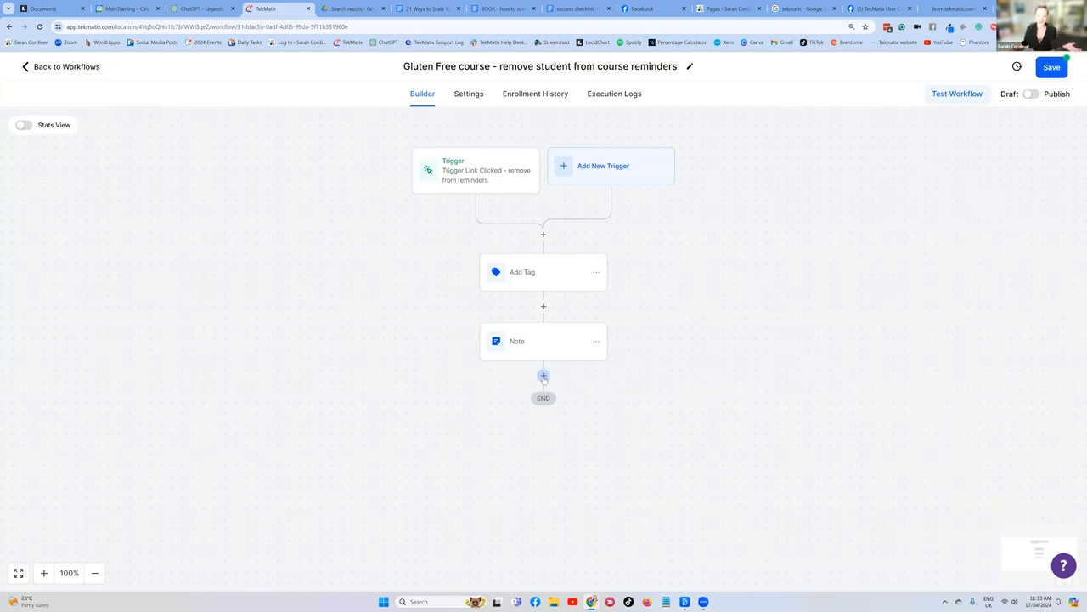
- Add a Remove From Workflow action after the note, targeting another workflow, "Gluten Free Course - Student Check in sequence", and save it
{"action": "left_click", "coordinate": [544, 376]}
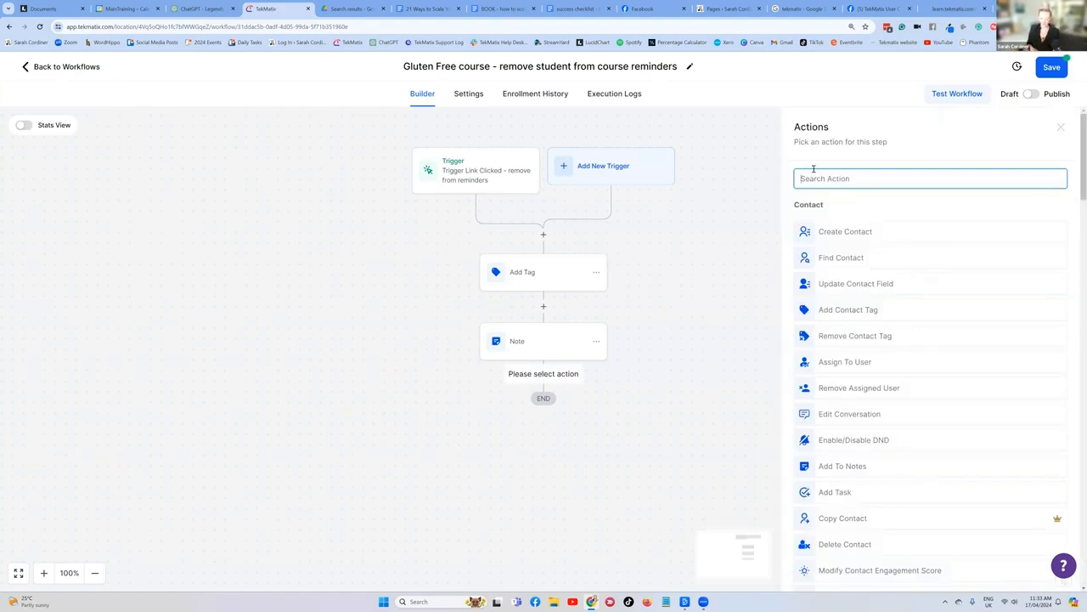
{"action": "type", "text": "remove"}
{"action": "left_click", "coordinate": [849, 298]}
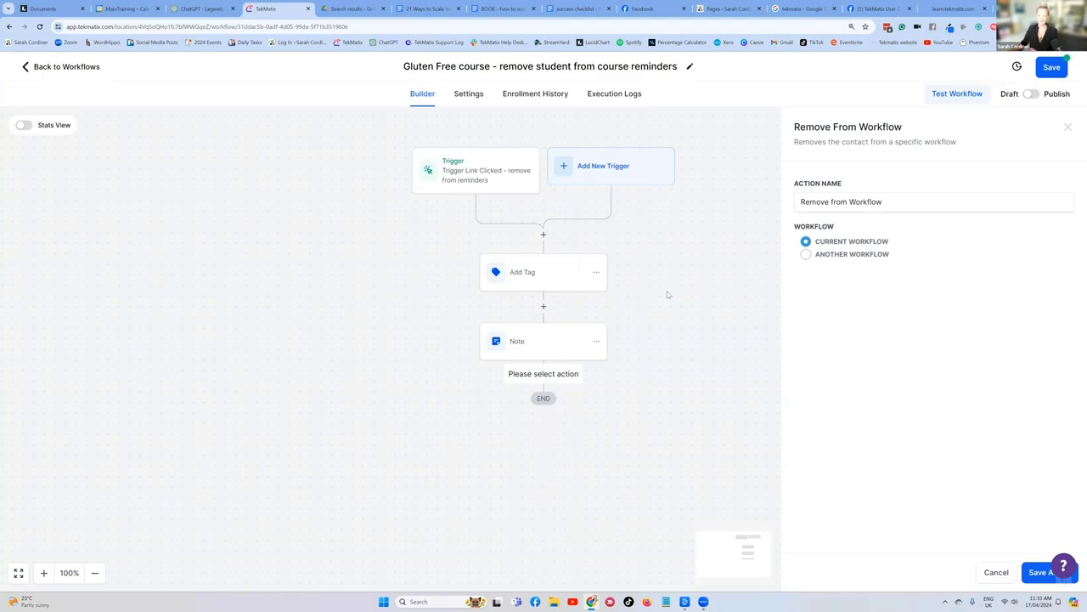
{"action": "left_click", "coordinate": [807, 256]}
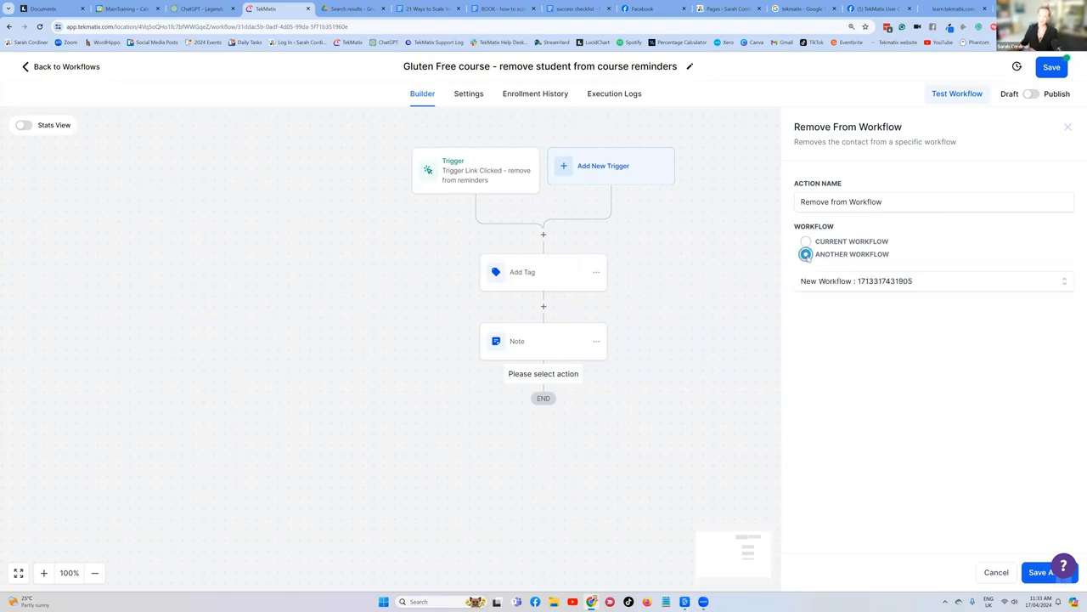
{"action": "left_click", "coordinate": [865, 283]}
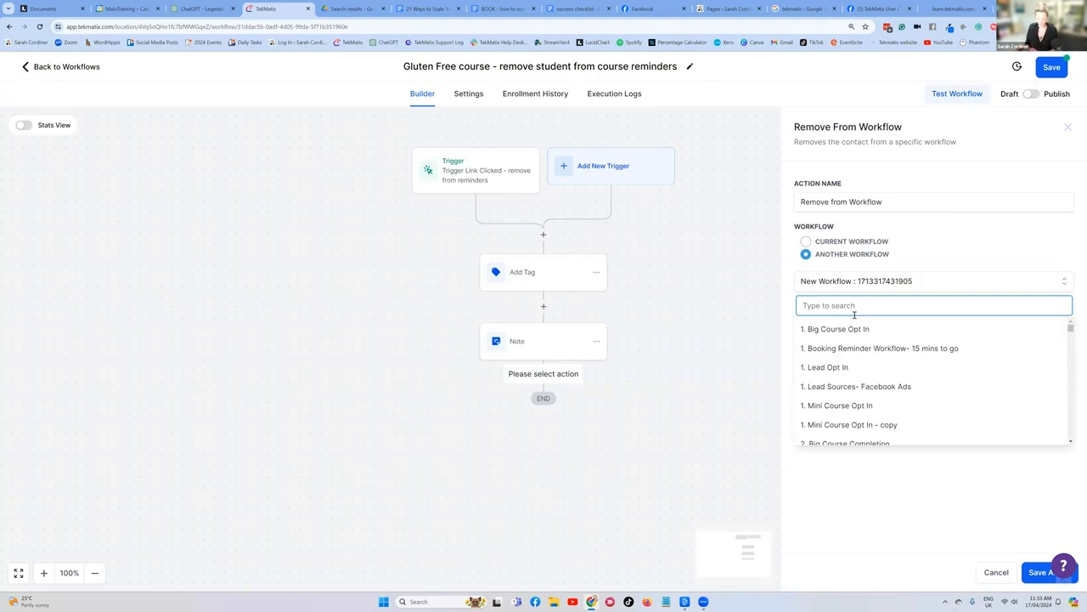
{"action": "type", "text": "glute"}
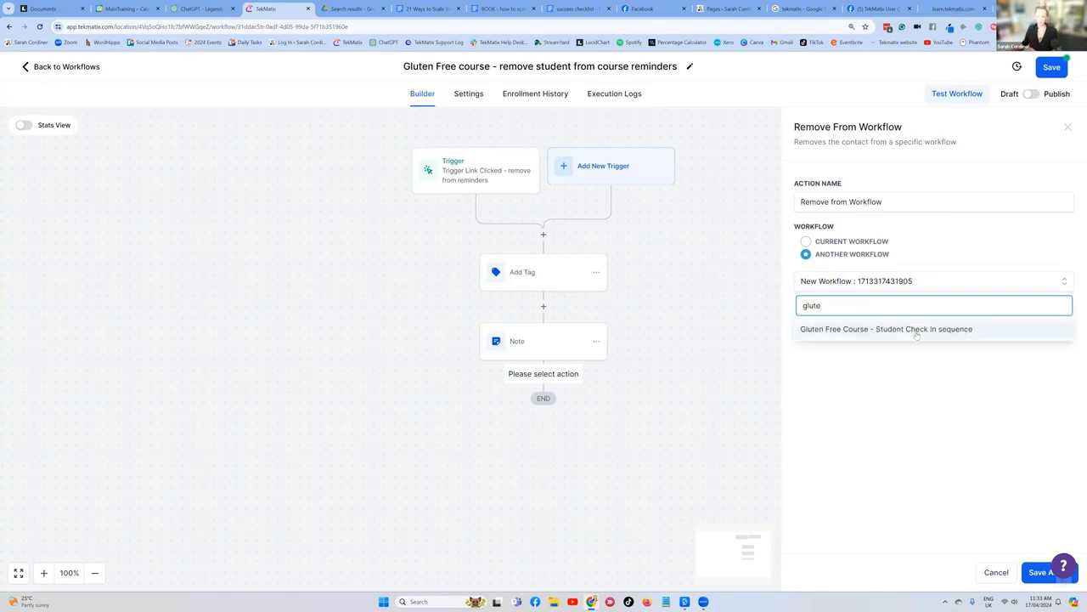
{"action": "left_click", "coordinate": [928, 332]}
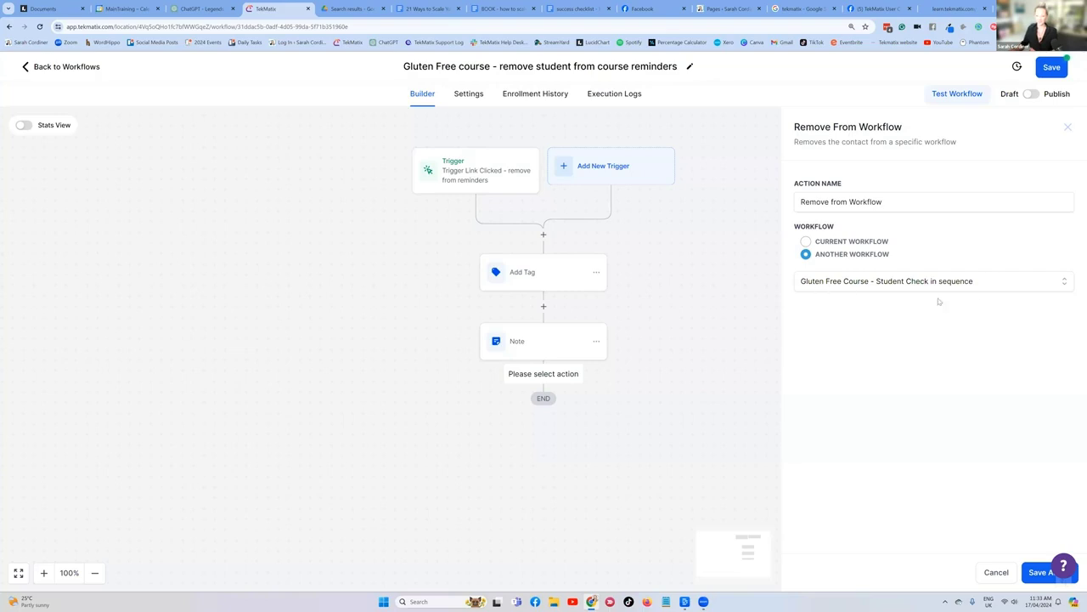
{"action": "left_click", "coordinate": [1038, 579]}
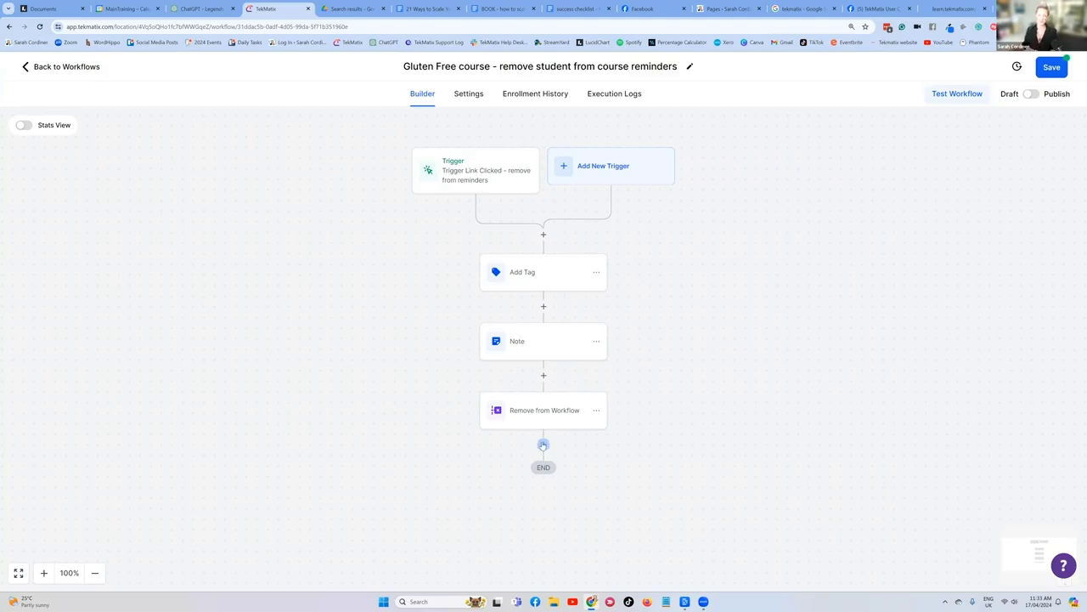
- Add a Send Review Request action with review type E-mail at the end of the sequence, and save the action and the workflow
{"action": "left_click", "coordinate": [543, 445]}
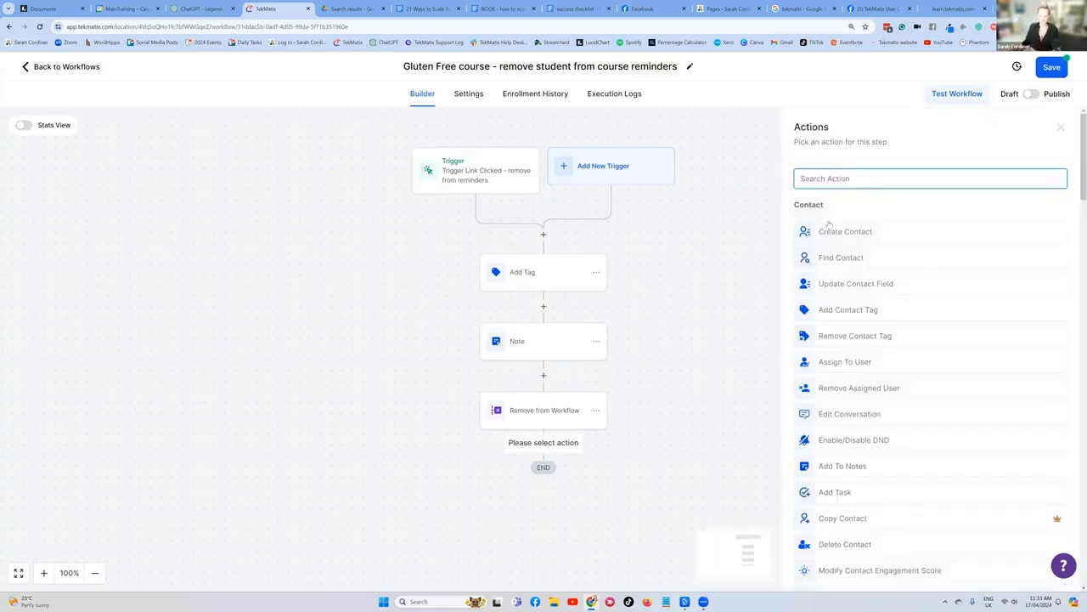
{"action": "type", "text": "rev"}
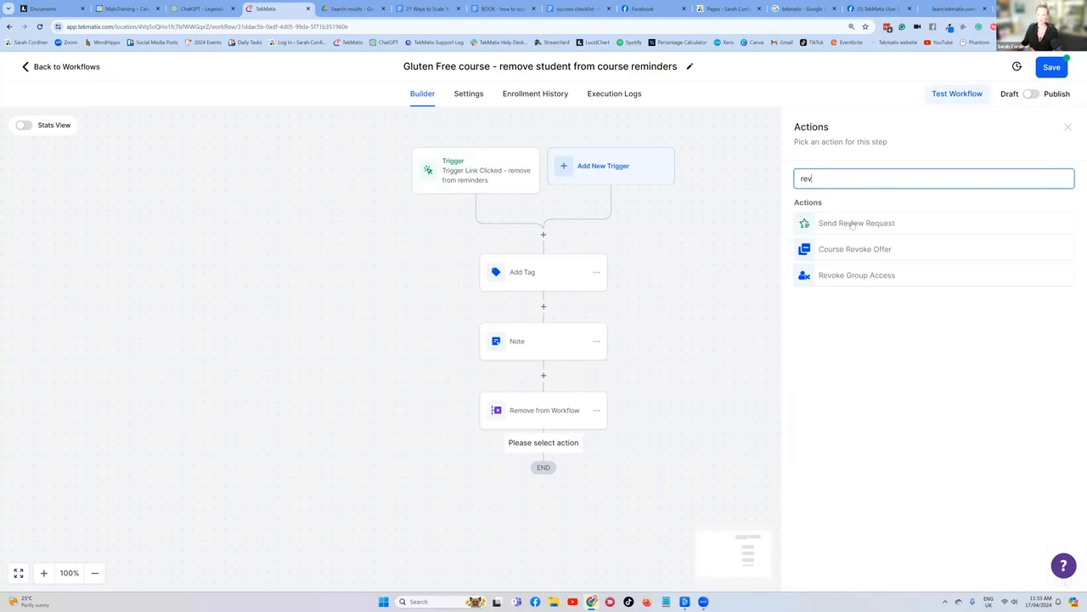
{"action": "left_click", "coordinate": [853, 223]}
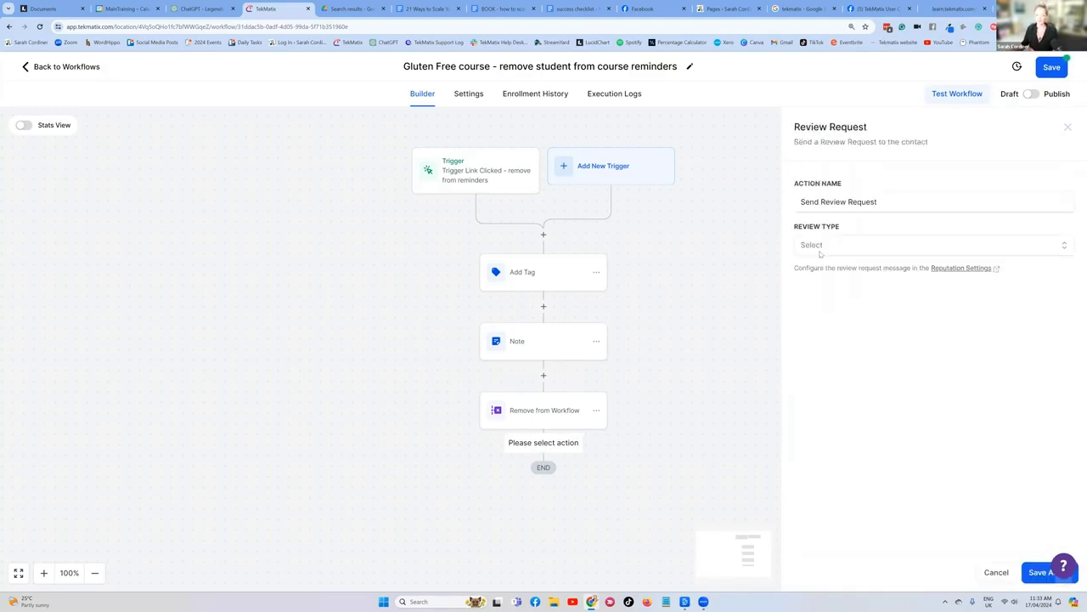
{"action": "left_click", "coordinate": [821, 250]}
{"action": "left_click", "coordinate": [841, 270]}
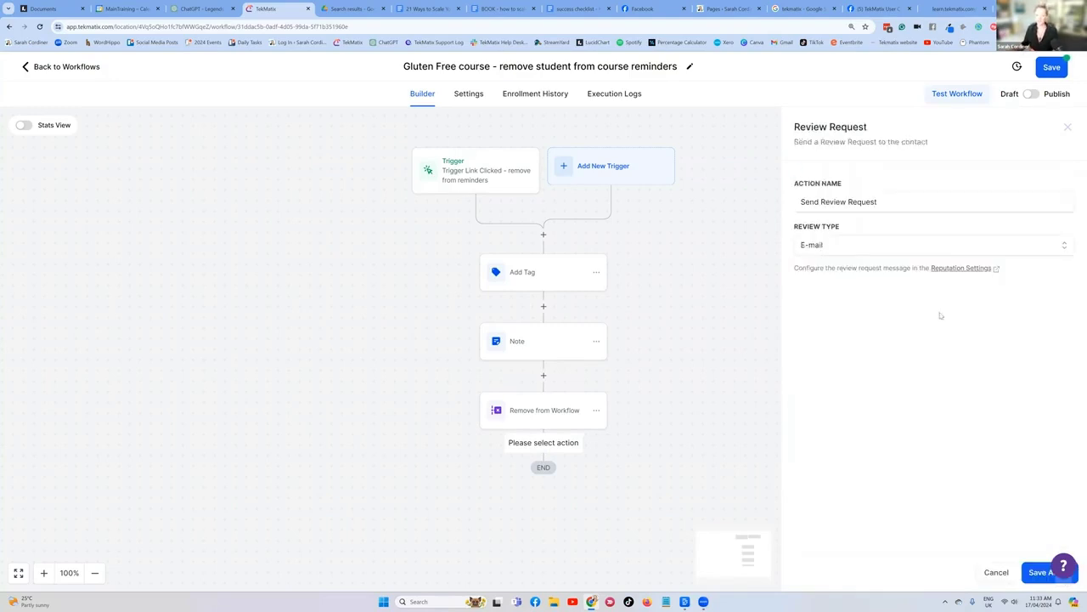
{"action": "left_click", "coordinate": [1046, 573]}
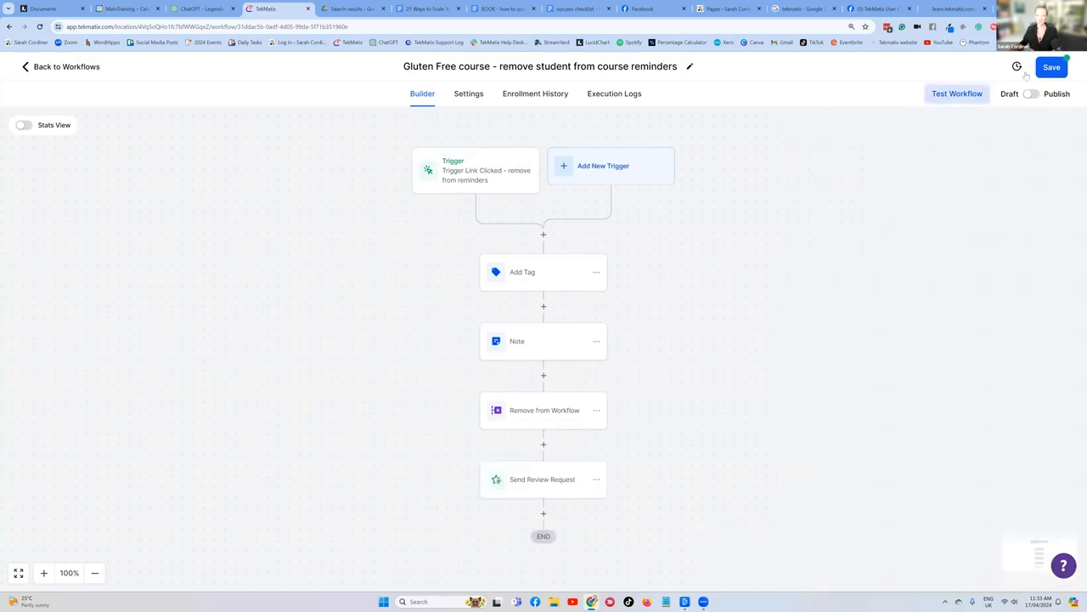
{"action": "left_click", "coordinate": [1049, 71]}
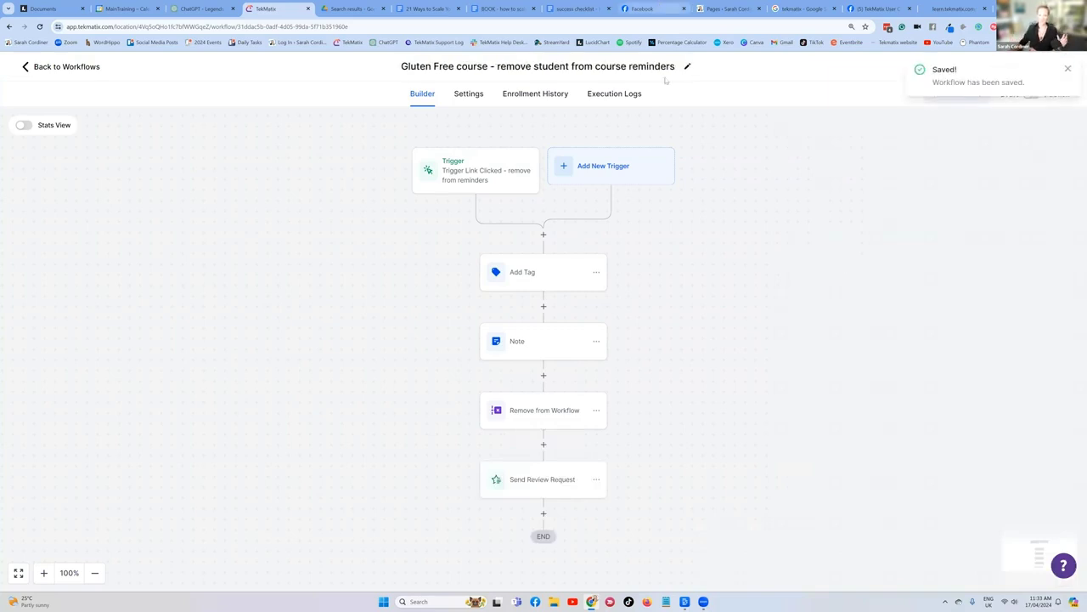
- Switch to Facebook to examine the handwritten "Student Reminder Email Sequence" workflow diagram
{"action": "left_click", "coordinate": [642, 8]}
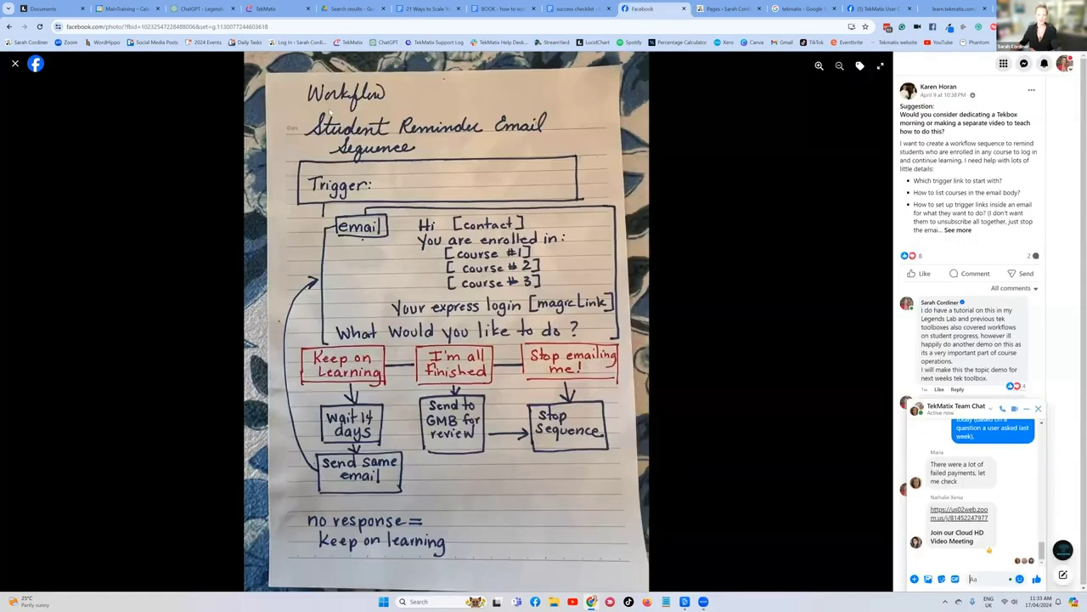